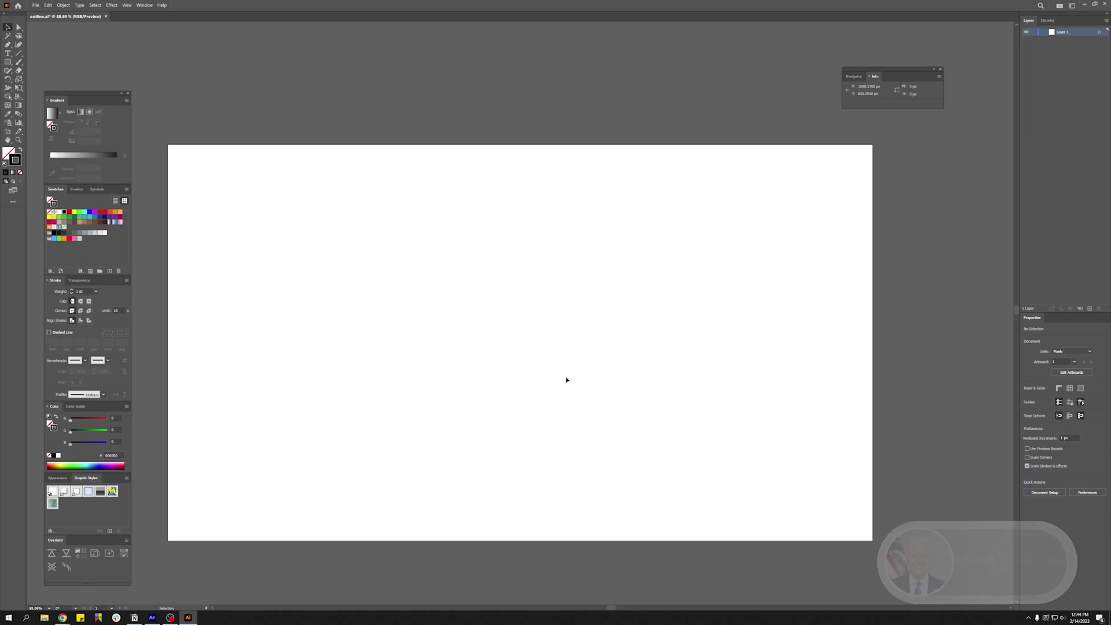
- Draw an open, right-angled S-shaped path of five segments, about 222 px wide and 589 px high, with the Pen tool
drag(565, 380, 545, 349)
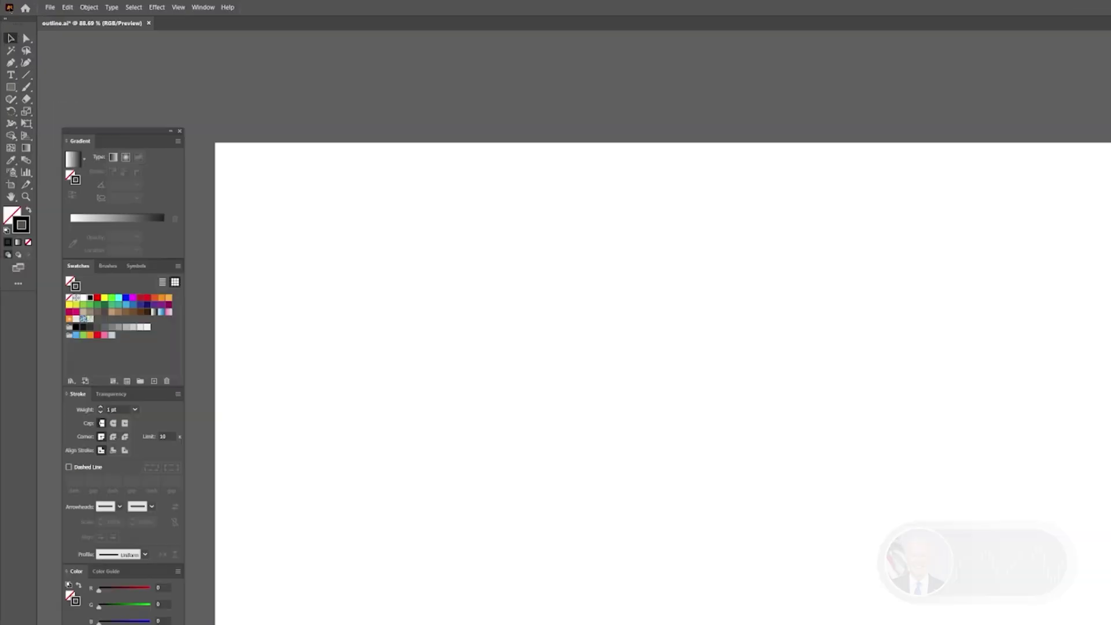
key(p)
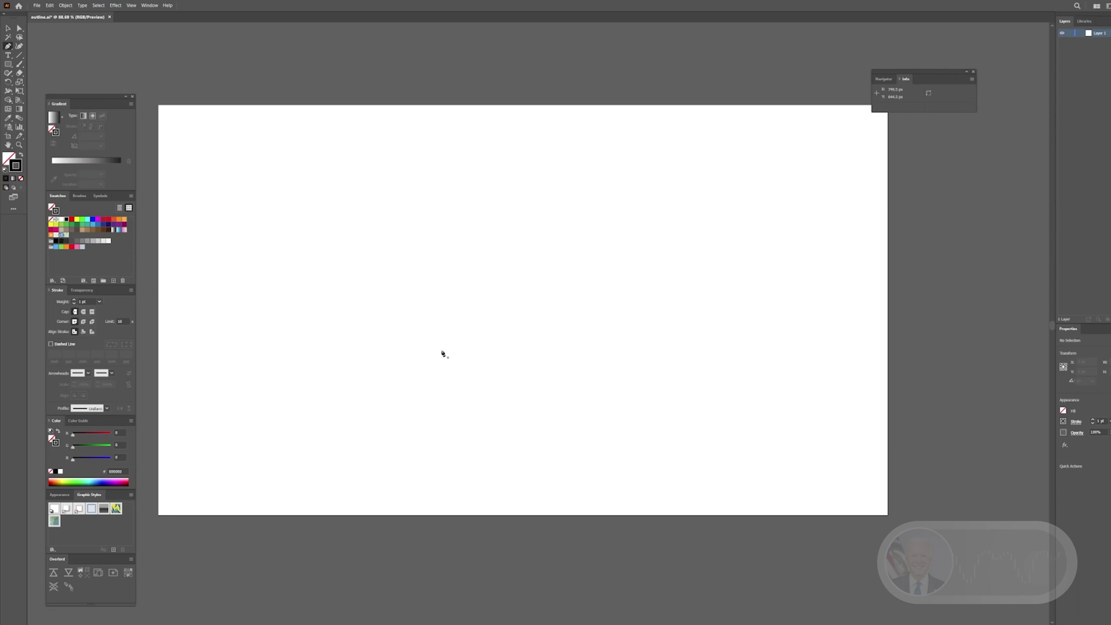
click(419, 383)
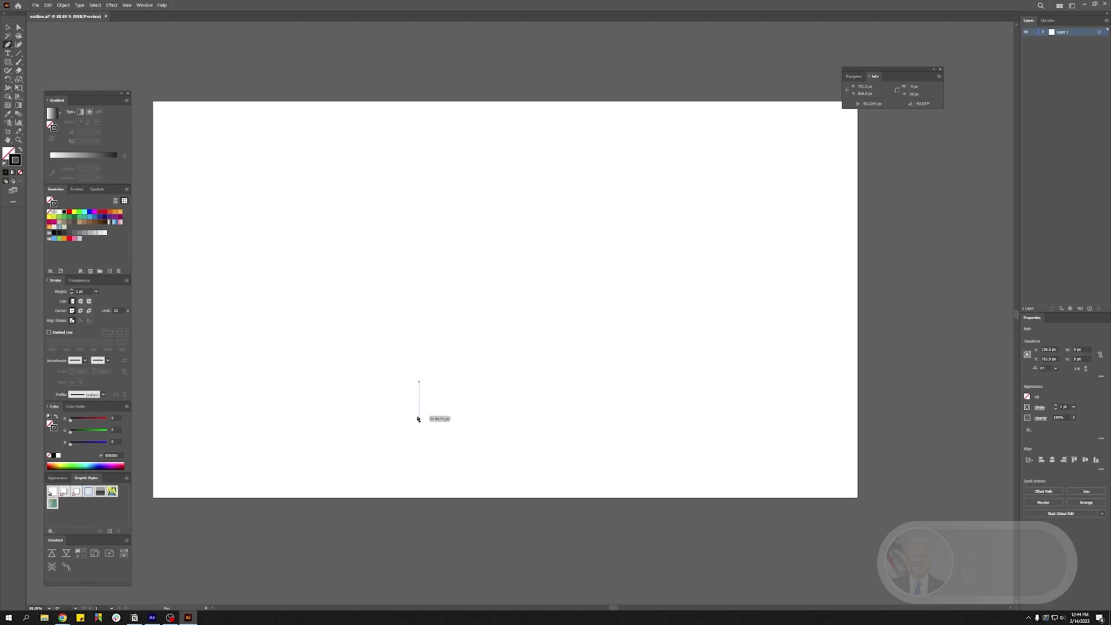
click(461, 419)
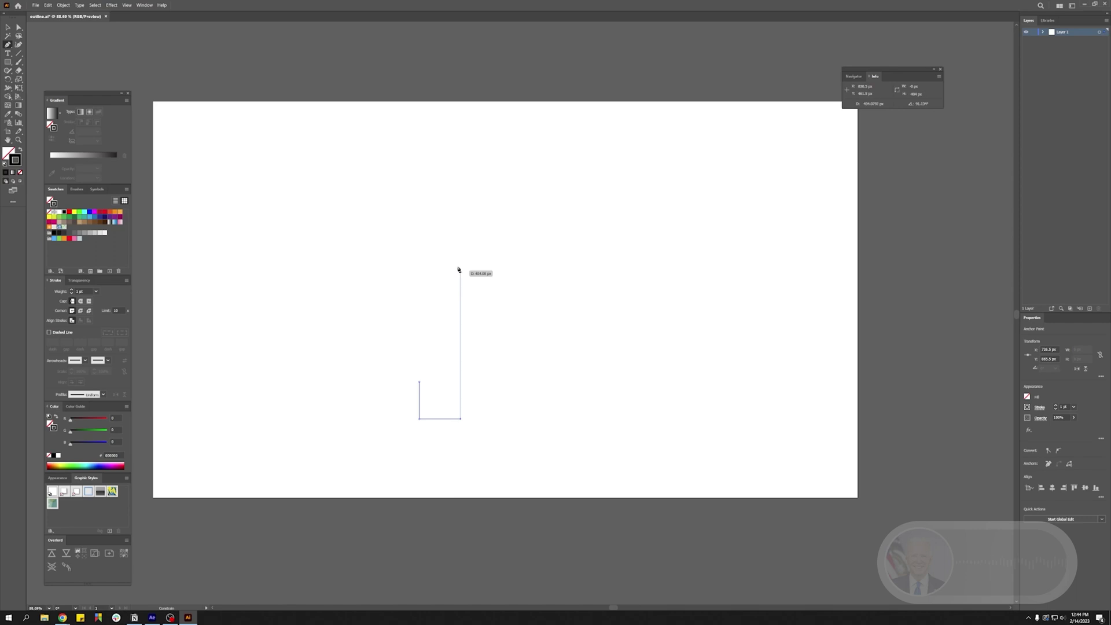
click(461, 203)
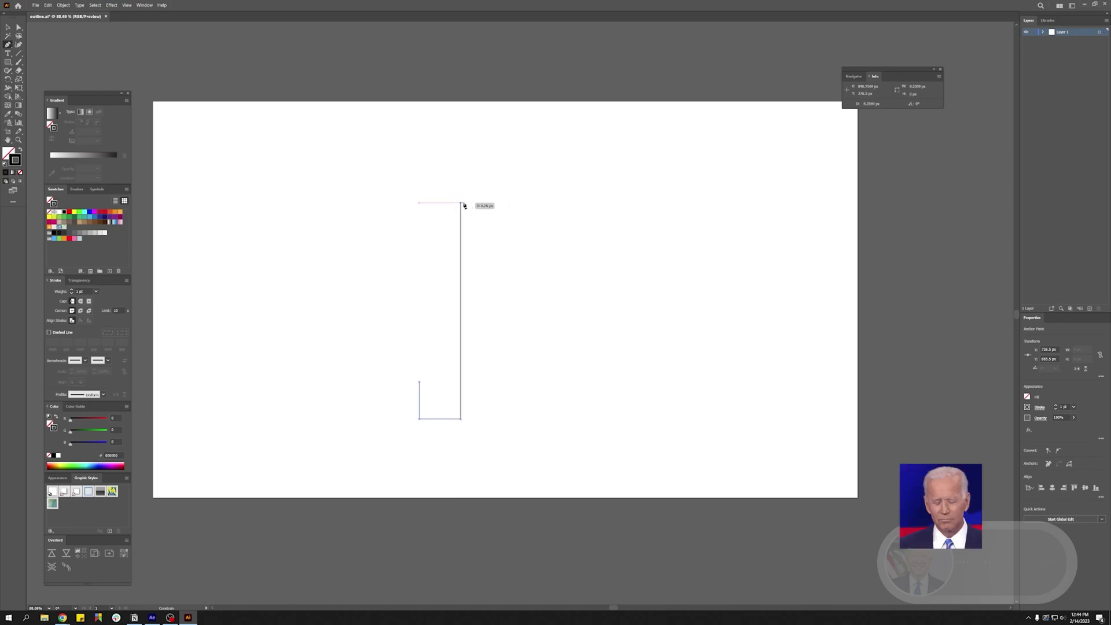
click(502, 203)
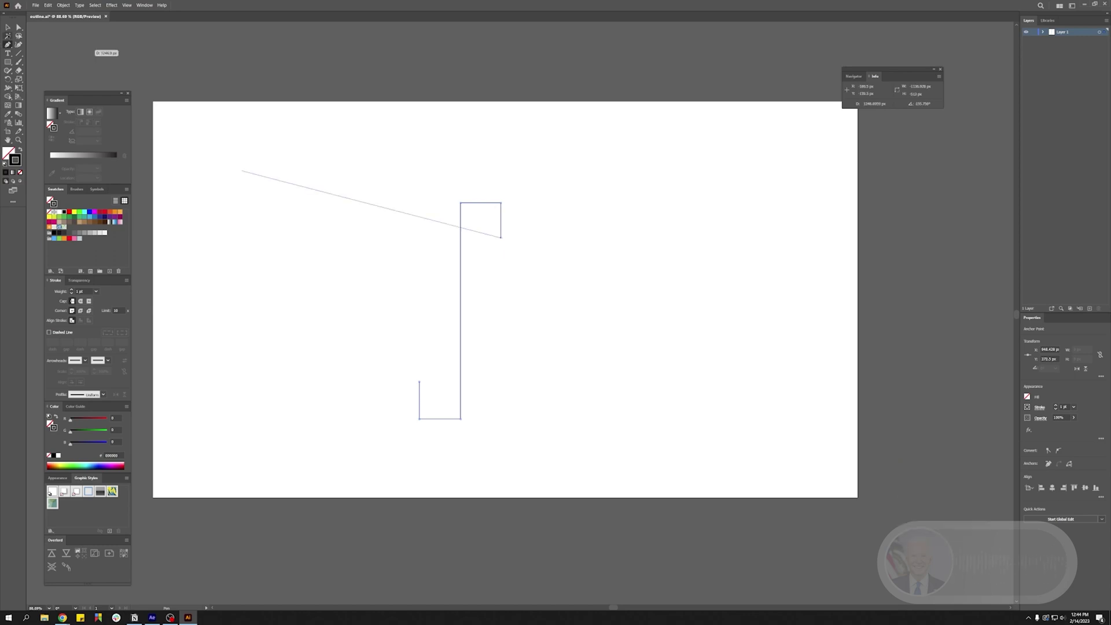
key(v)
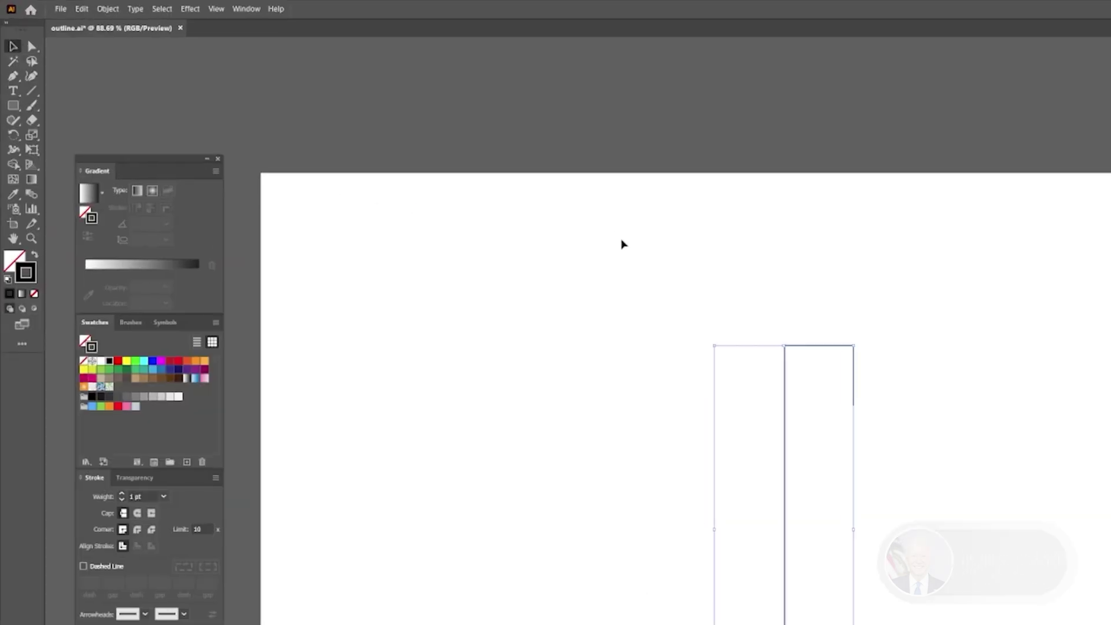
- Round all corners of the path fully into semicircular bends and reselect the whole path
click(31, 47)
drag(633, 257, 943, 624)
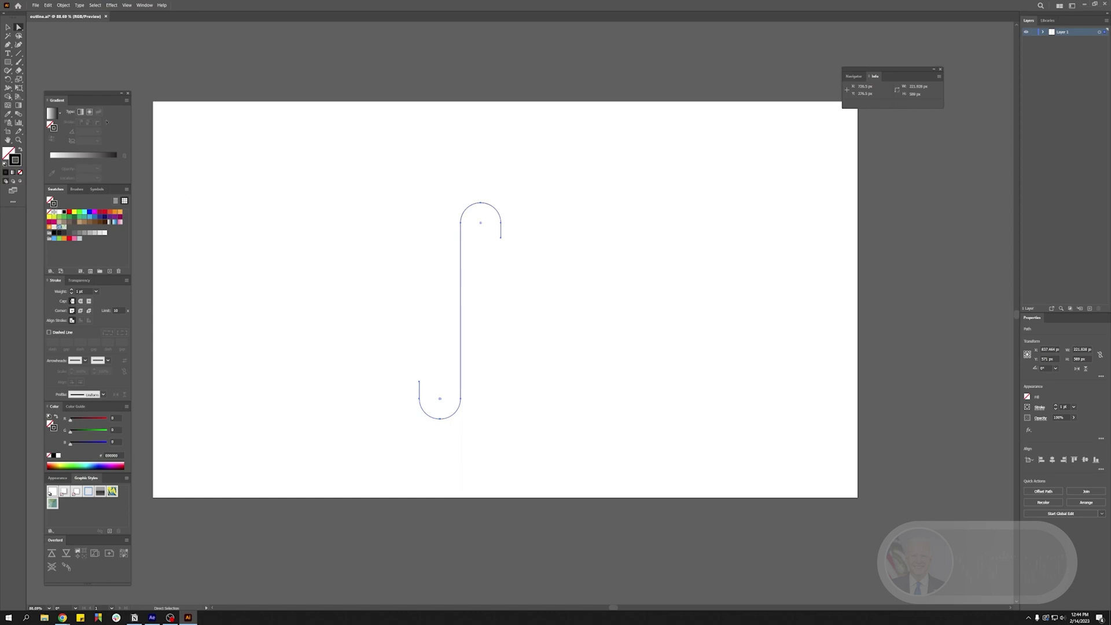
click(8, 27)
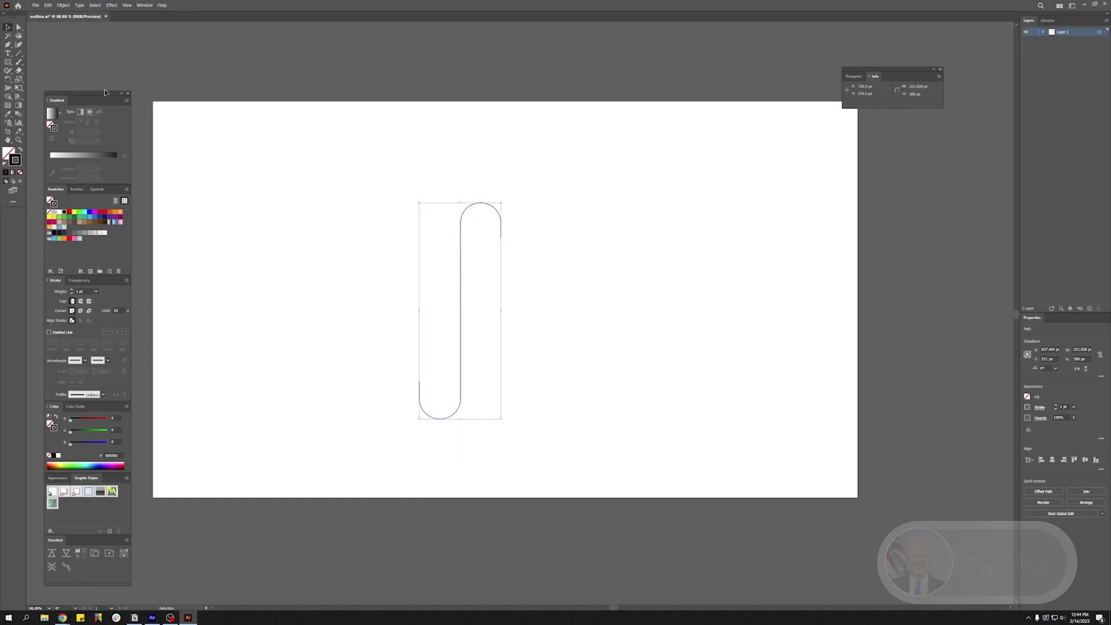
click(590, 278)
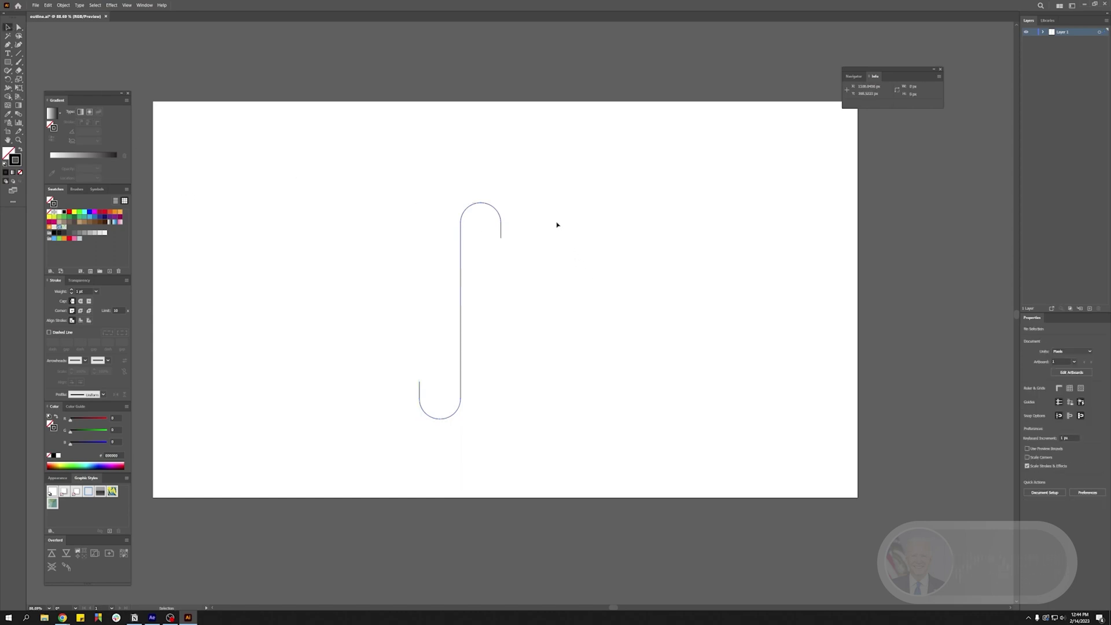
drag(408, 422, 399, 440)
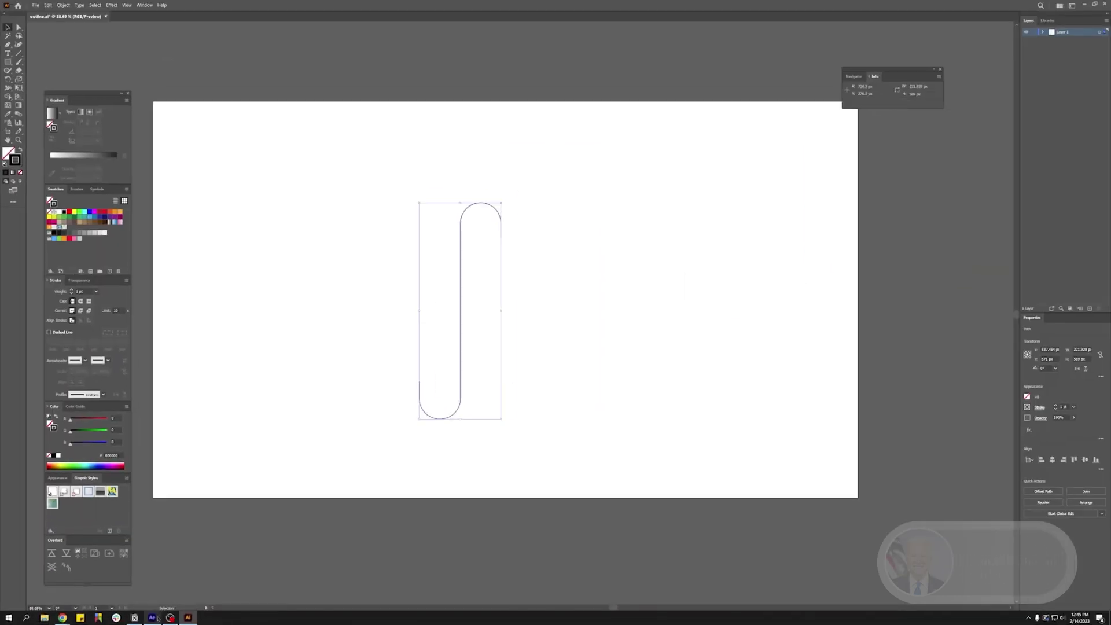
- Switch to After Effects and create a 1920 x 1080 px composition at 15 fps with a 30-second duration
click(156, 618)
click(428, 191)
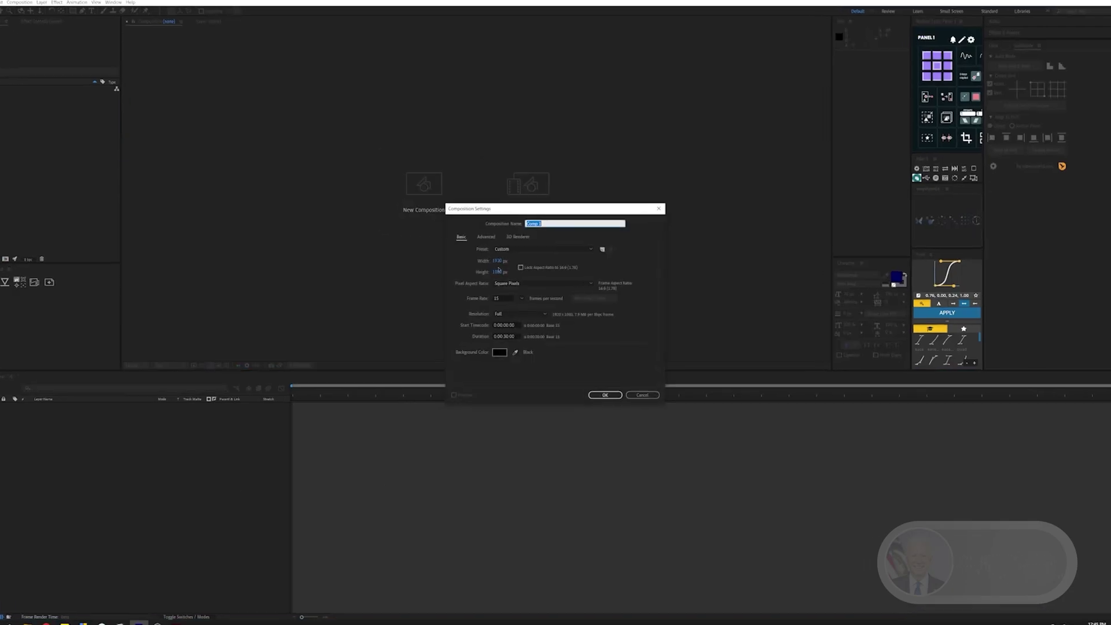
click(501, 298)
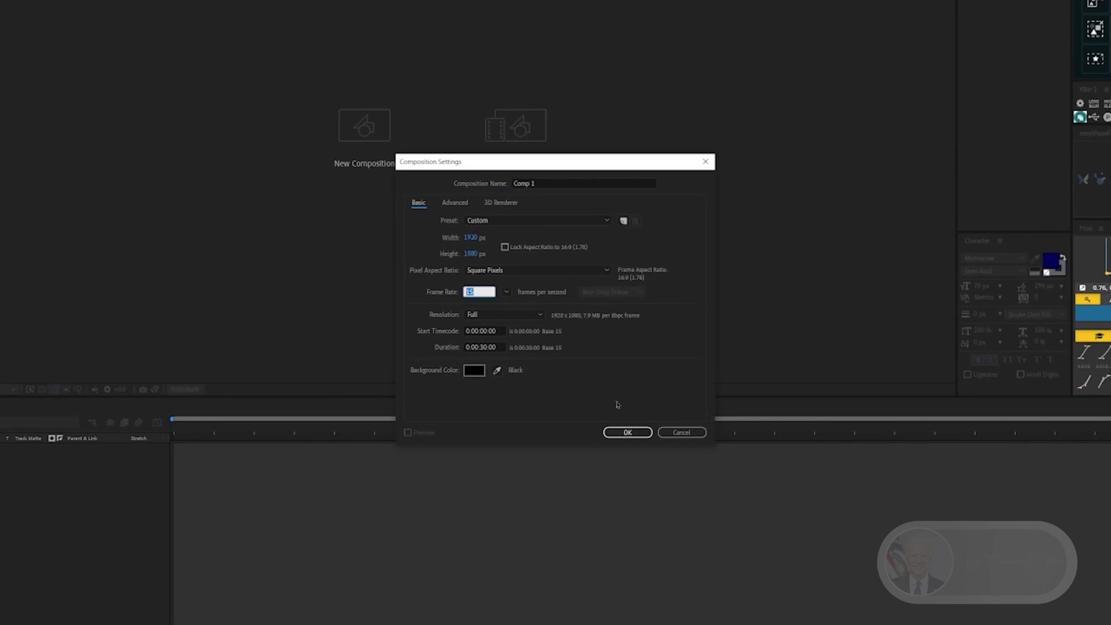
click(627, 432)
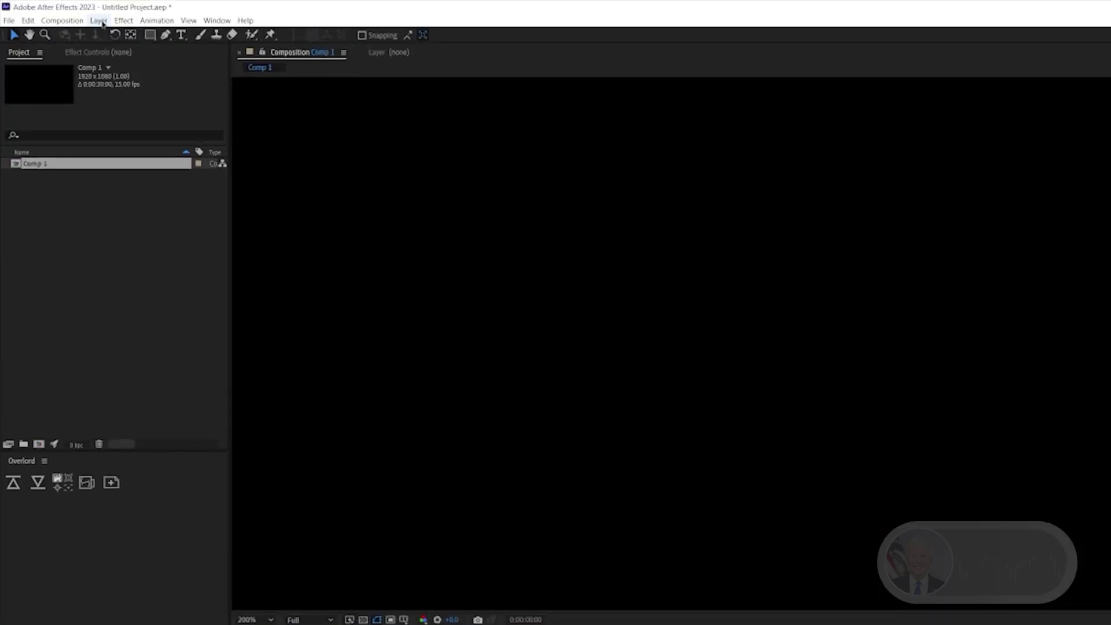
- Add a yellow 1920 x 1080 px solid layer as the composition's background, leaving the layer deselected
click(58, 12)
mouse_move(112, 35)
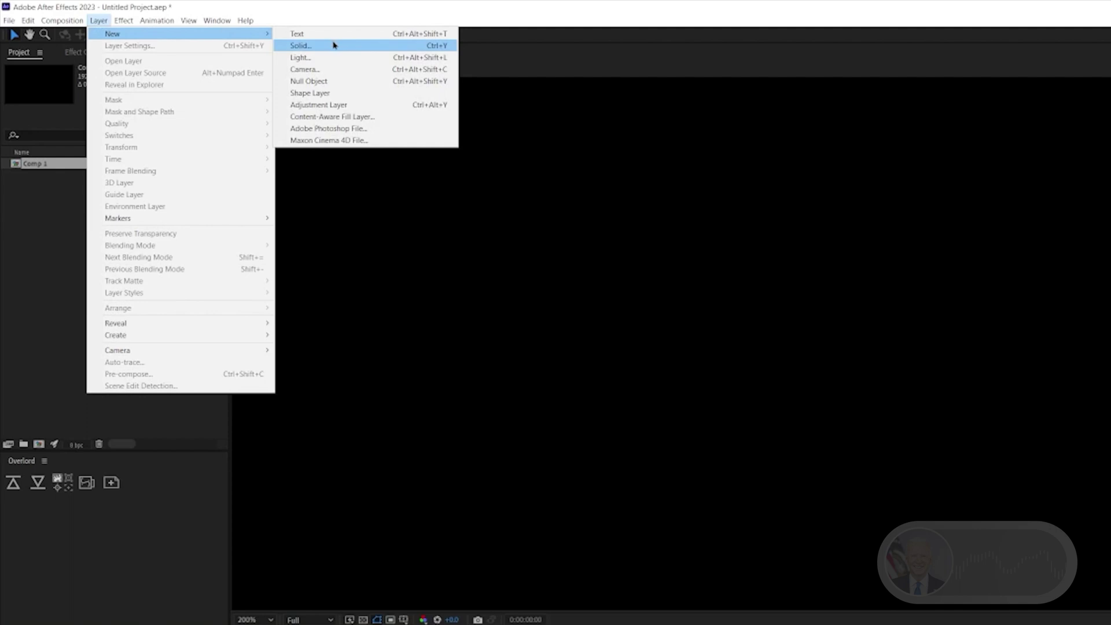
click(324, 46)
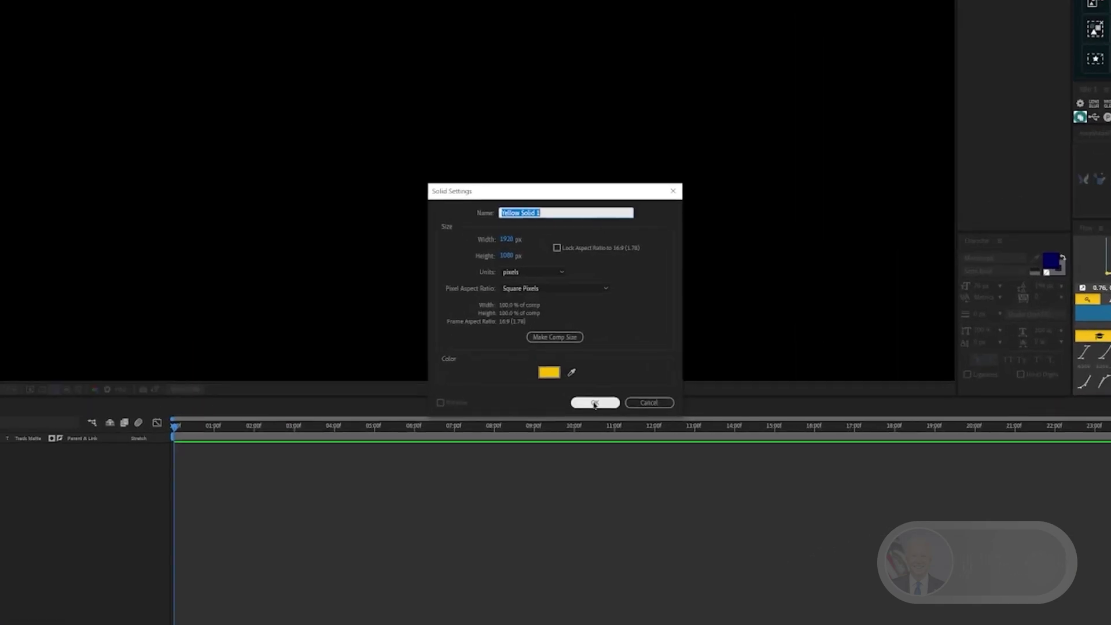
click(595, 403)
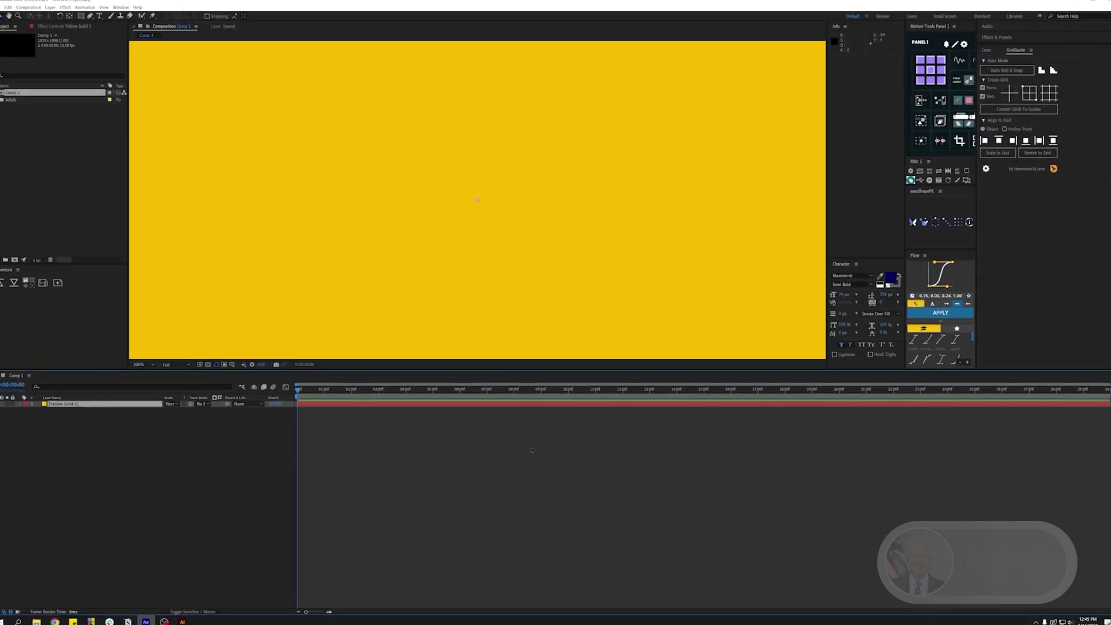
key(comma)
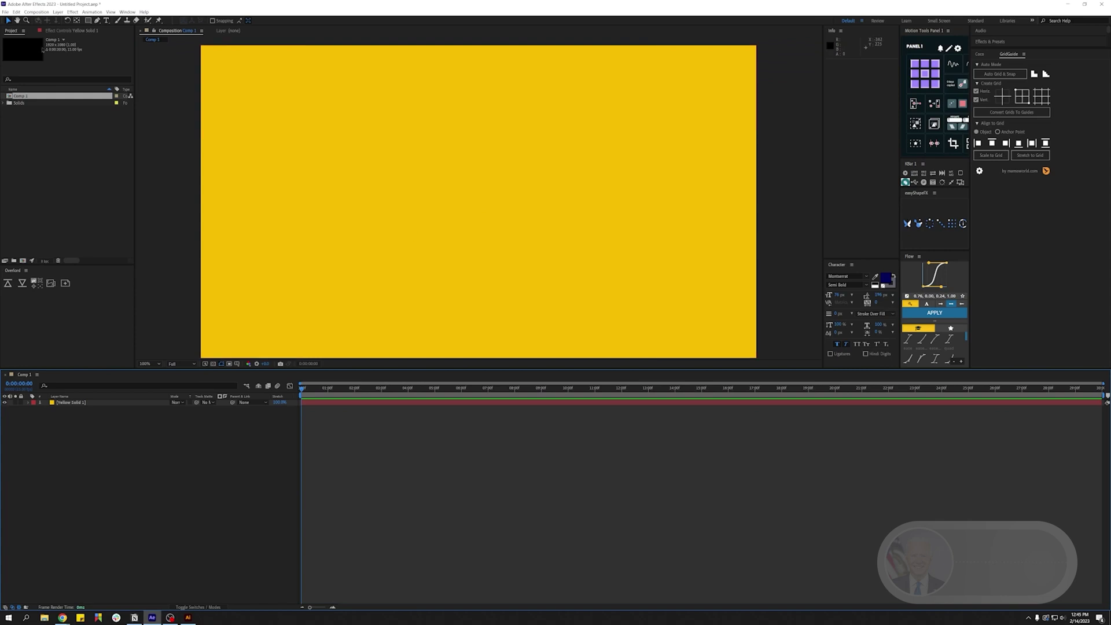
click(5, 12)
click(390, 413)
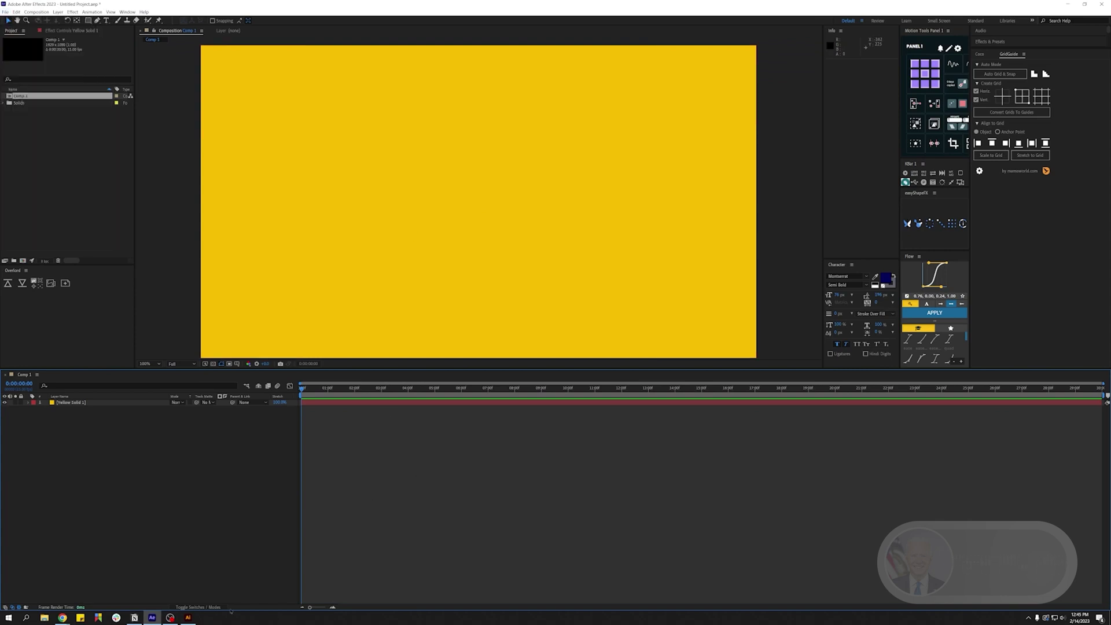
- Switch to Illustrator and push the rounded path into the After Effects composition as a shape layer with Overlord
click(188, 617)
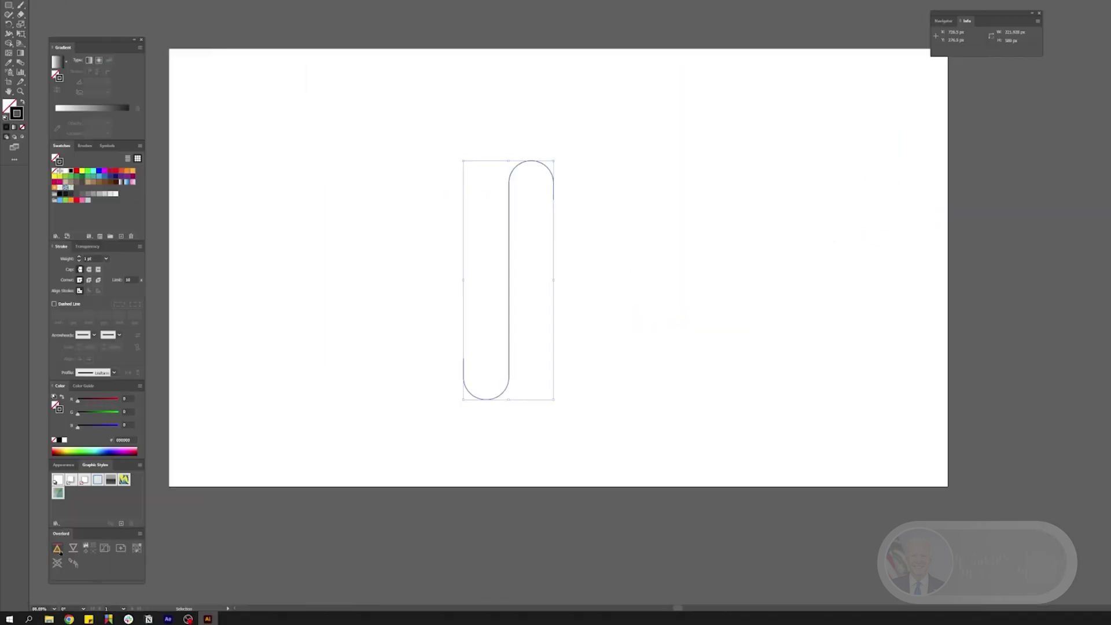
click(119, 501)
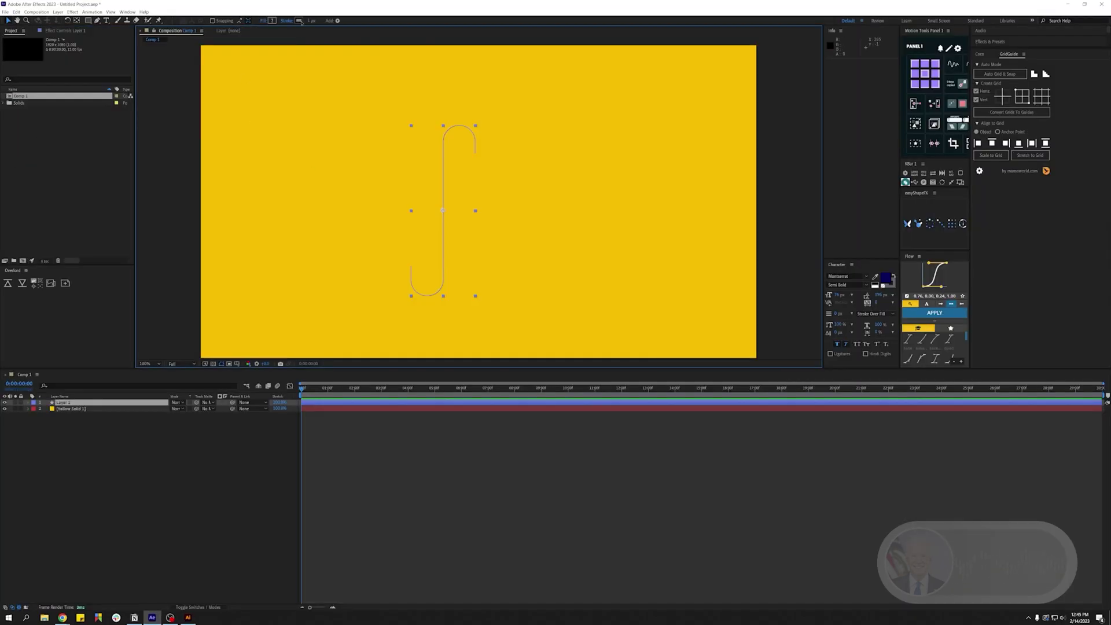
- Set the path's stroke color to light gray E3E3E3 and adjust its stroke width
click(299, 21)
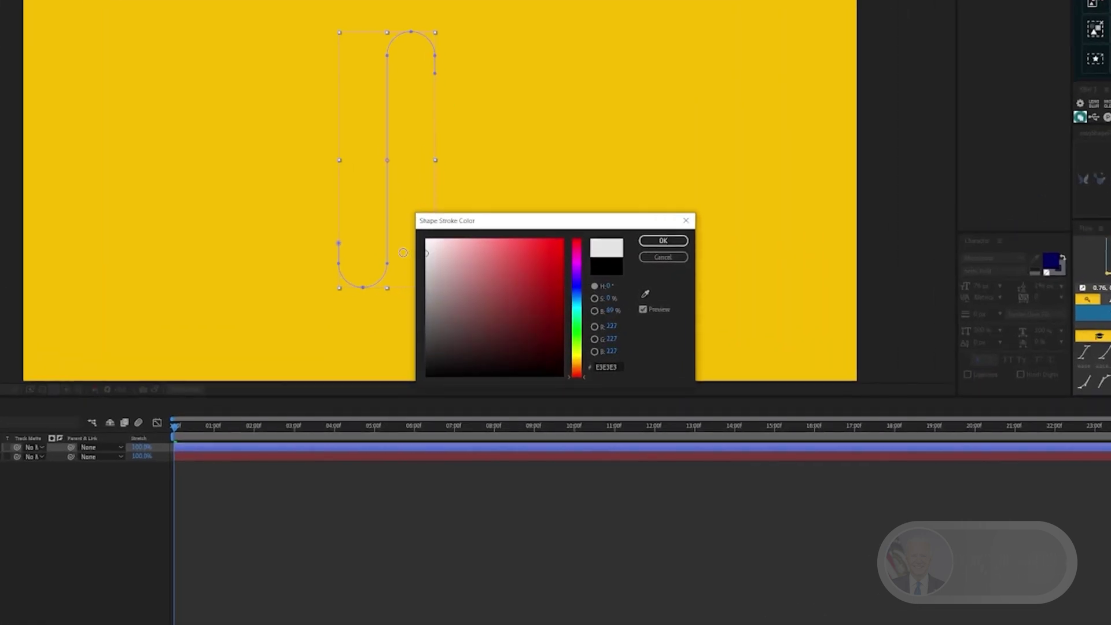
click(662, 241)
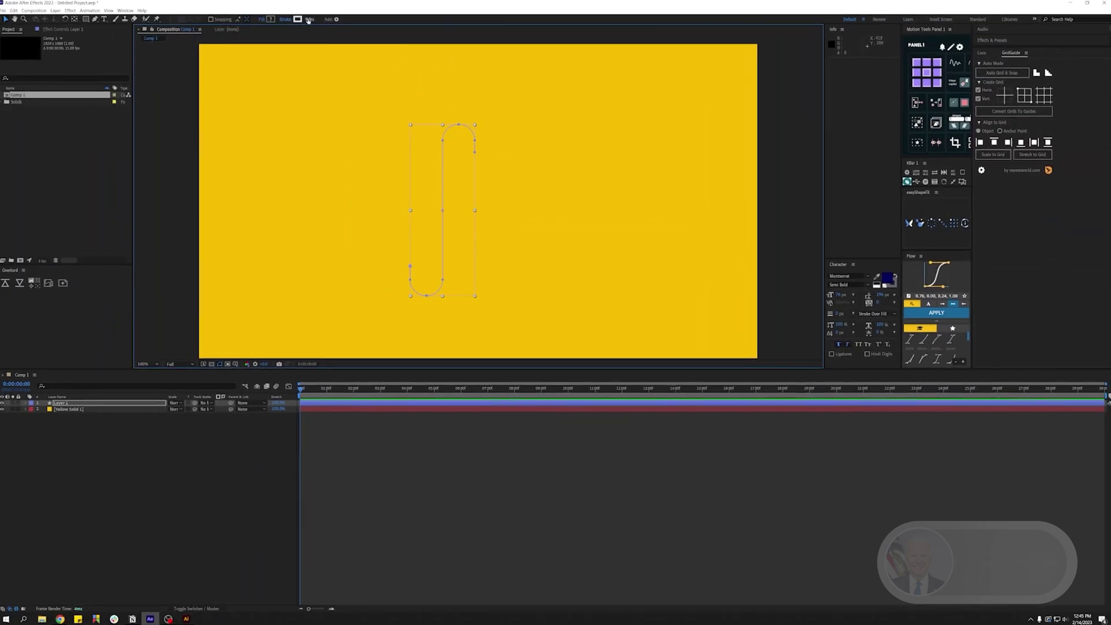
drag(312, 21, 313, 21)
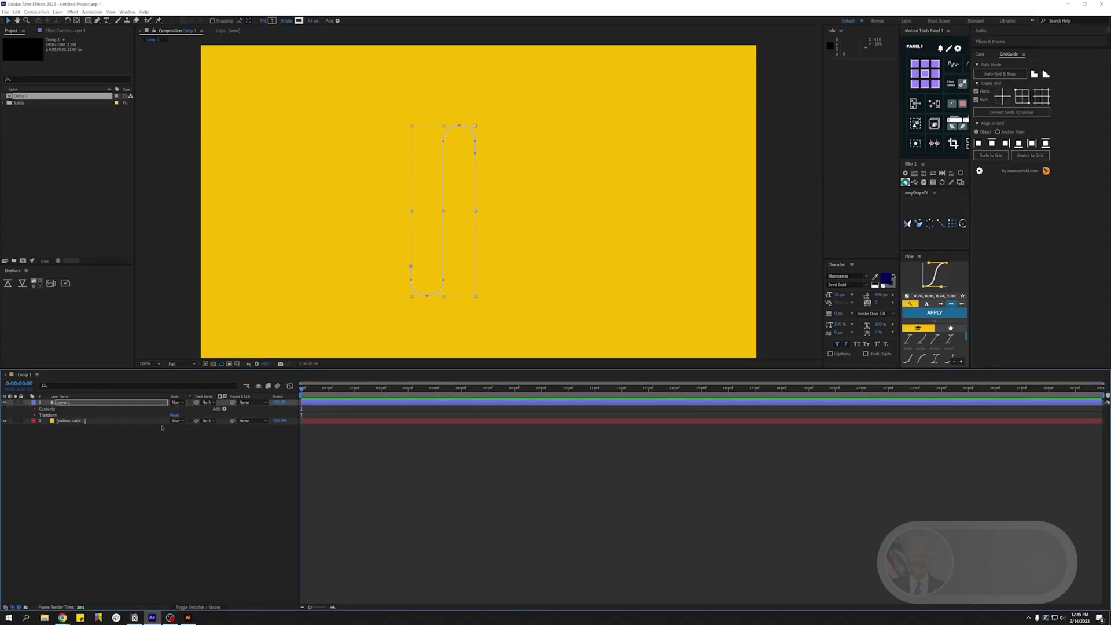
- Add a Repeater to the path's shape layer and set its horizontal position offset to 2
click(224, 409)
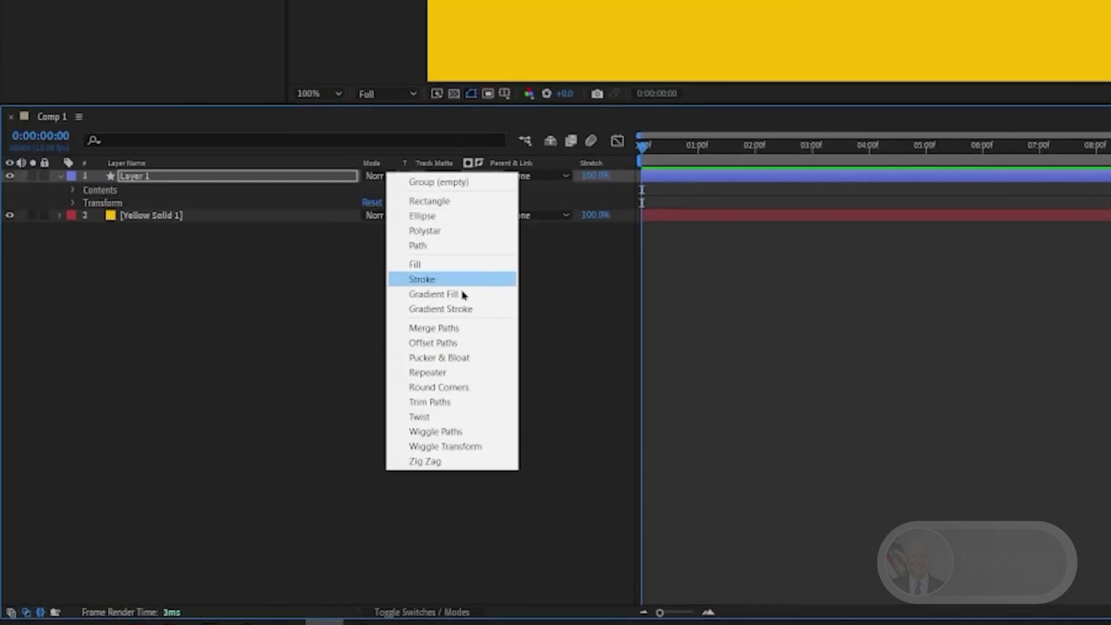
click(442, 372)
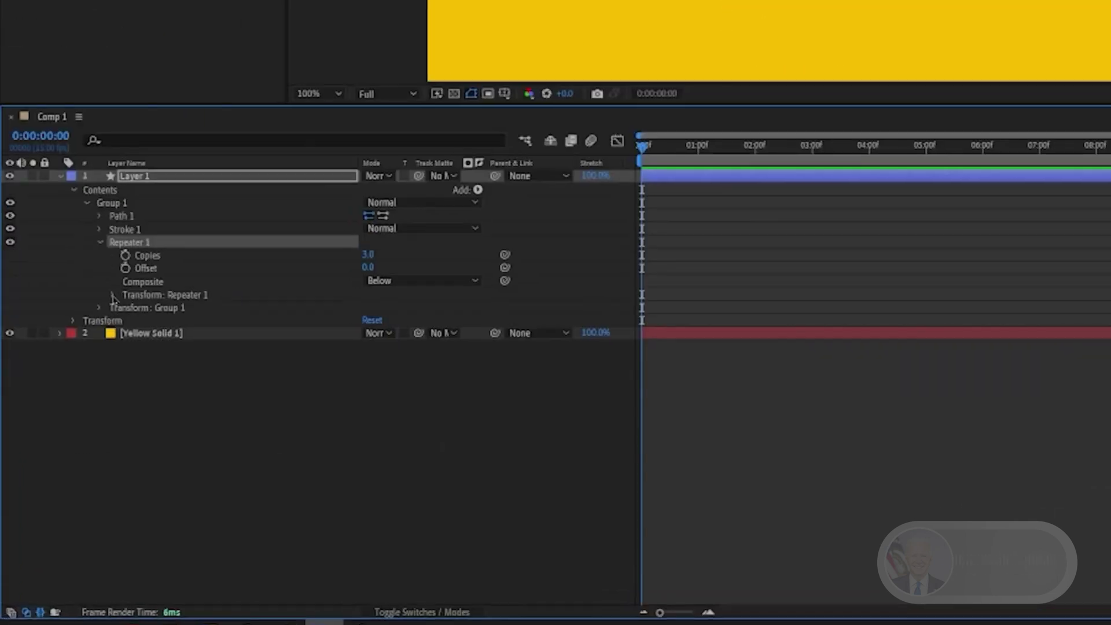
click(53, 458)
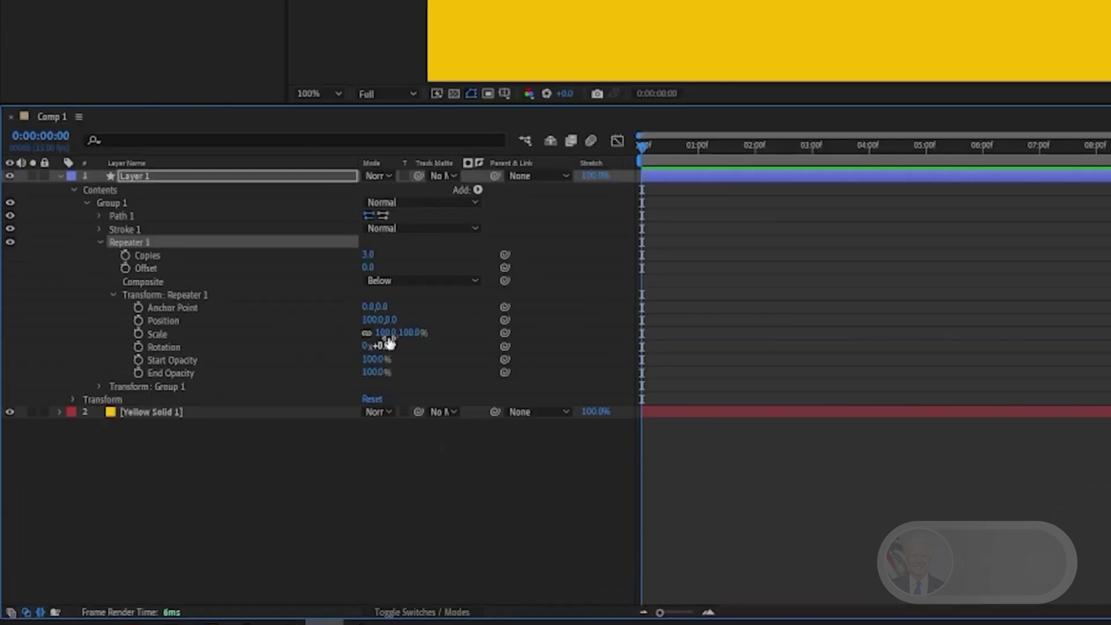
drag(376, 321, 330, 321)
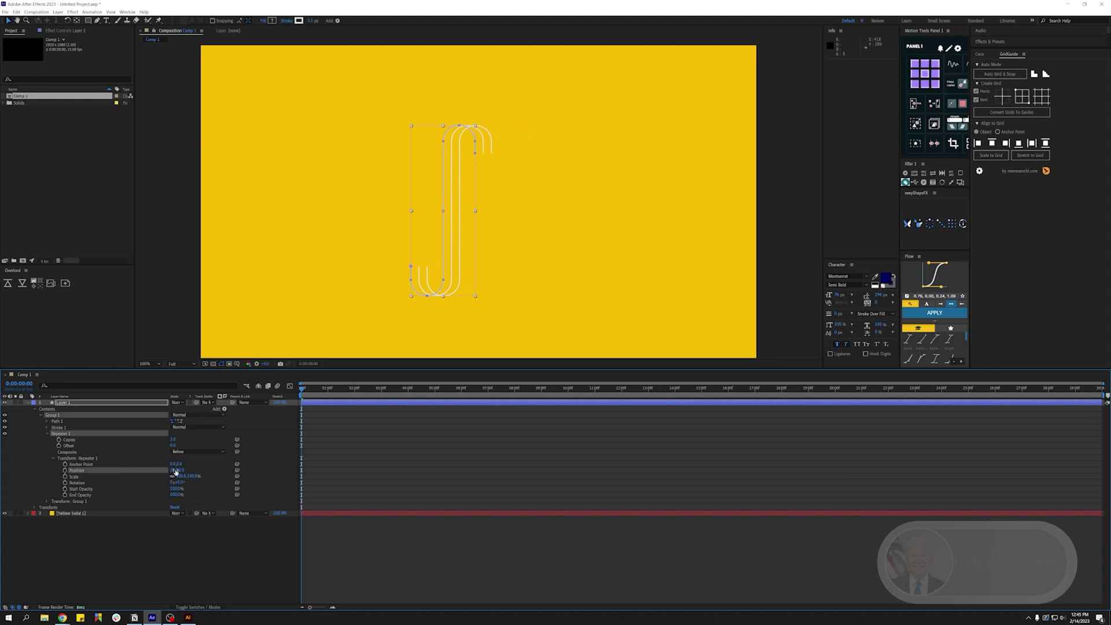
click(175, 469)
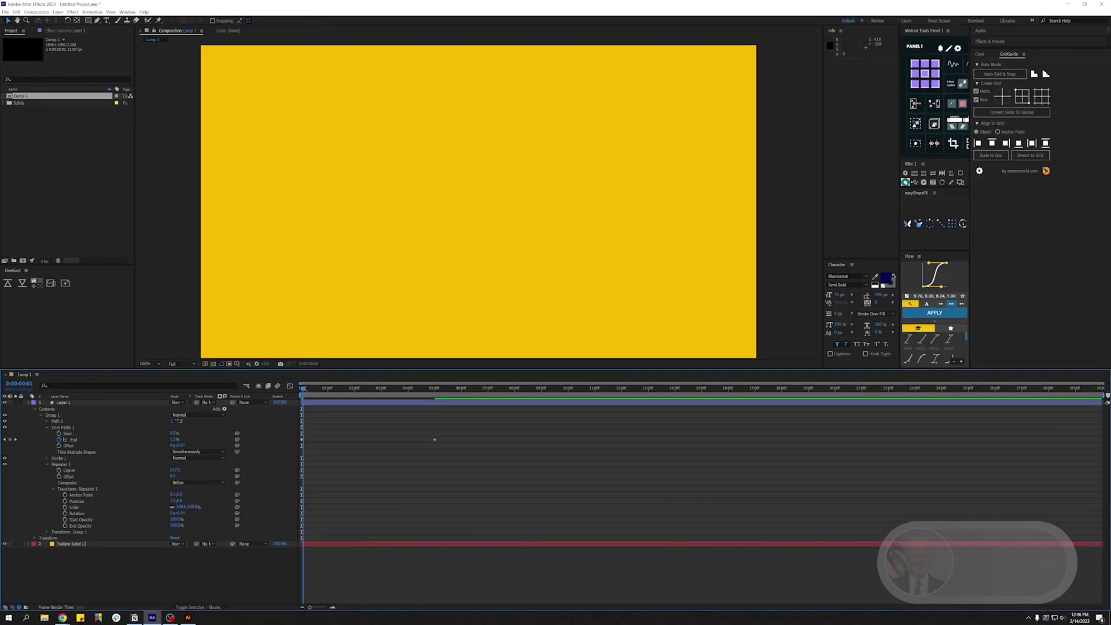
- Add a Trim Paths End keyframe at 0:00:04:04 and return the playhead to the start
drag(324, 391, 421, 414)
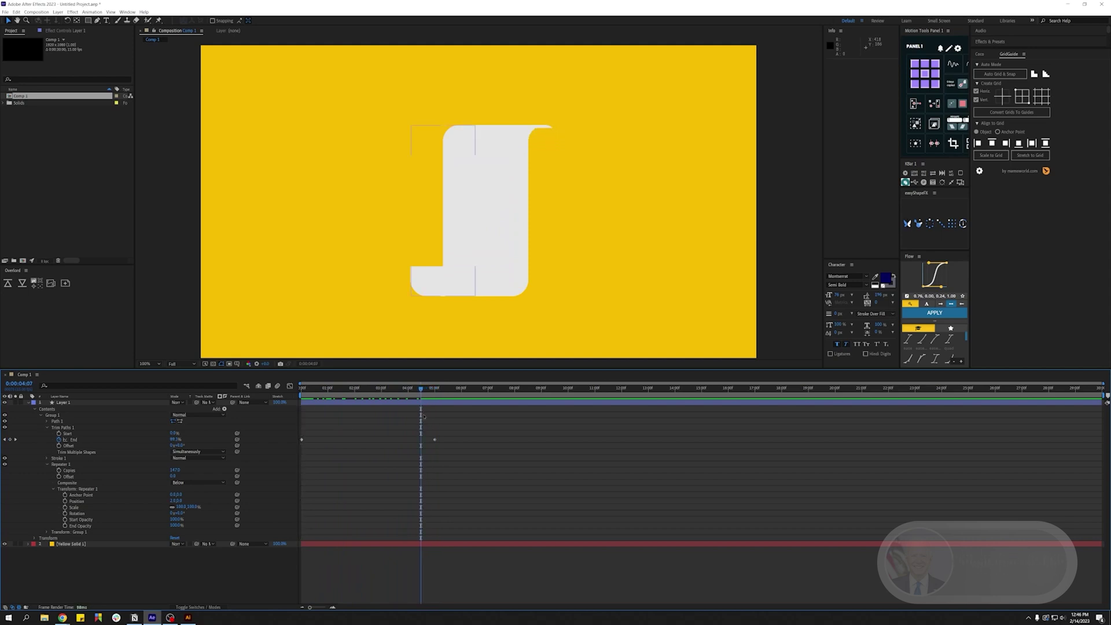
key(Page_Up)
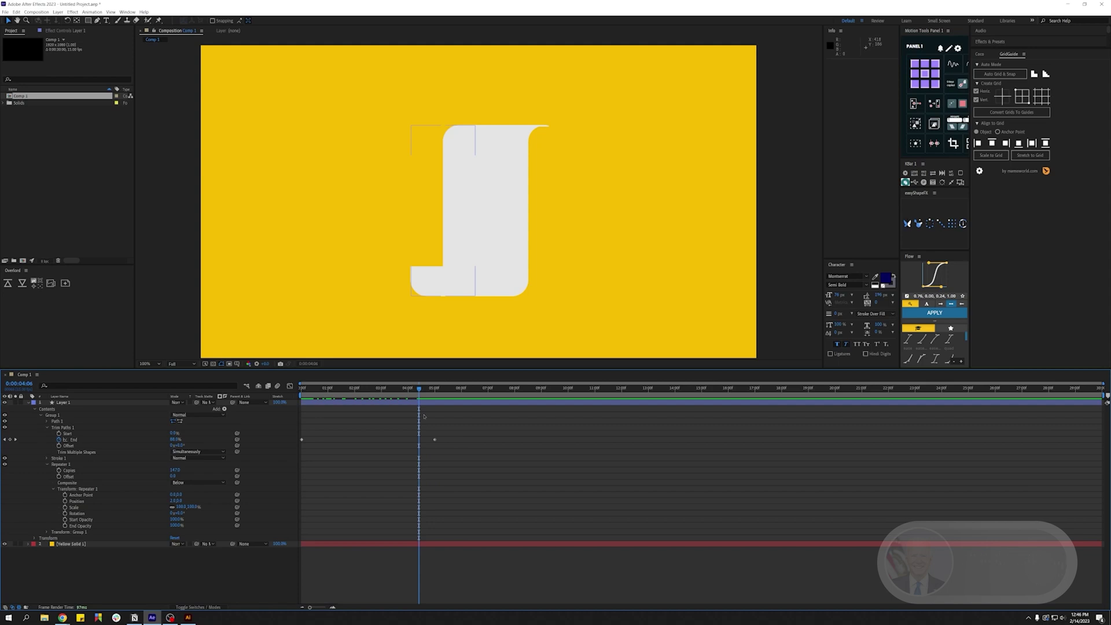
key(Page_Up)
key(Page_Up)
key(Page_Up)
key(Page_Up)
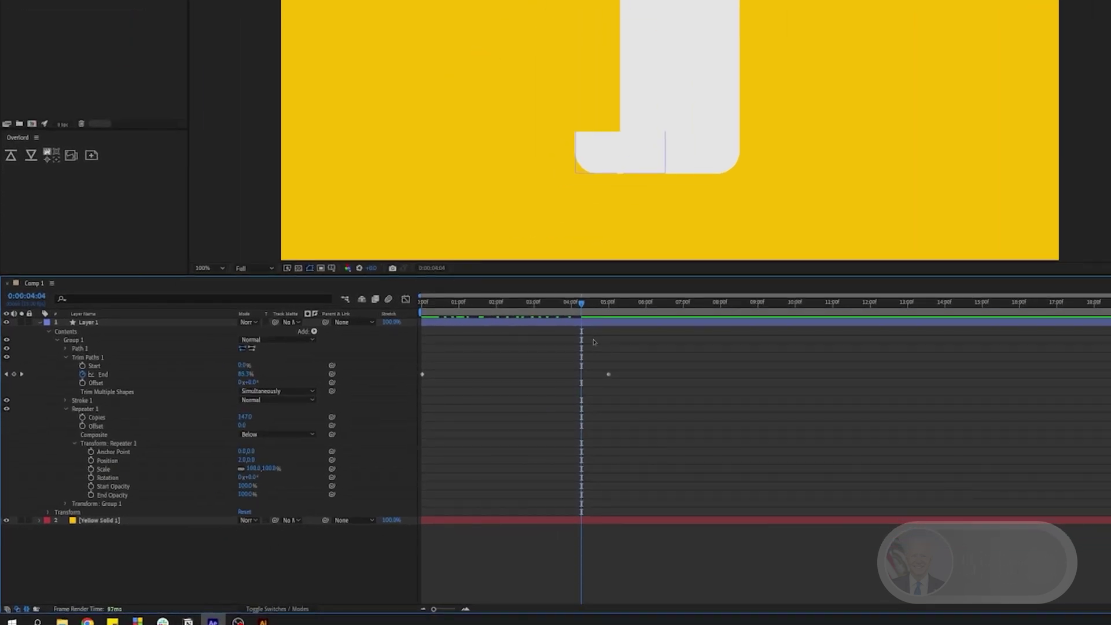
key(Page_Down)
key(Page_Down)
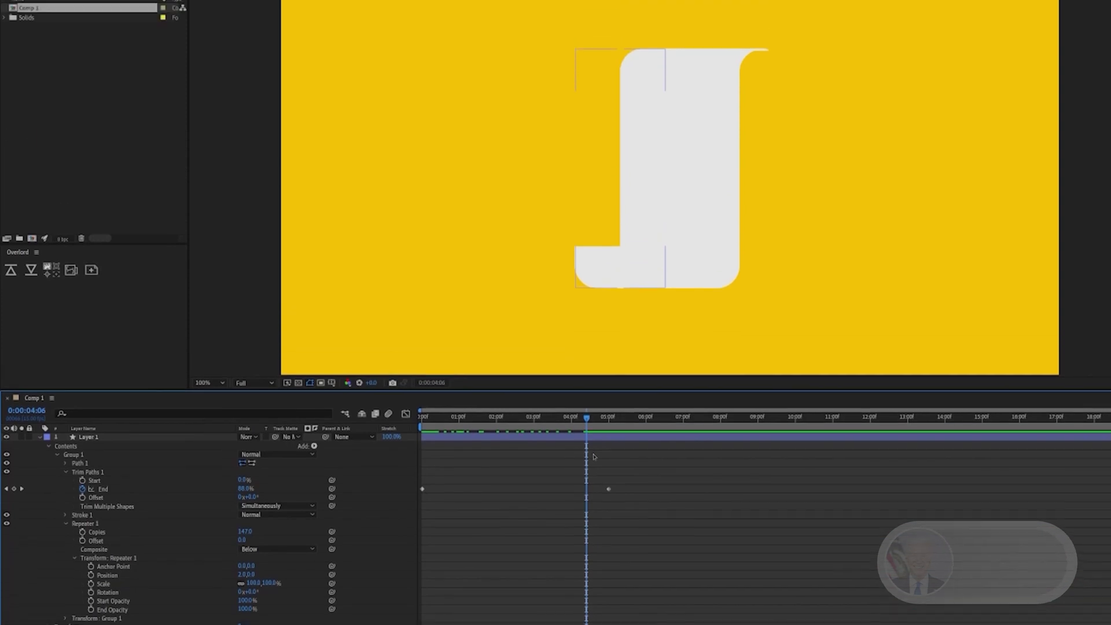
key(Page_Up)
key(Page_Up)
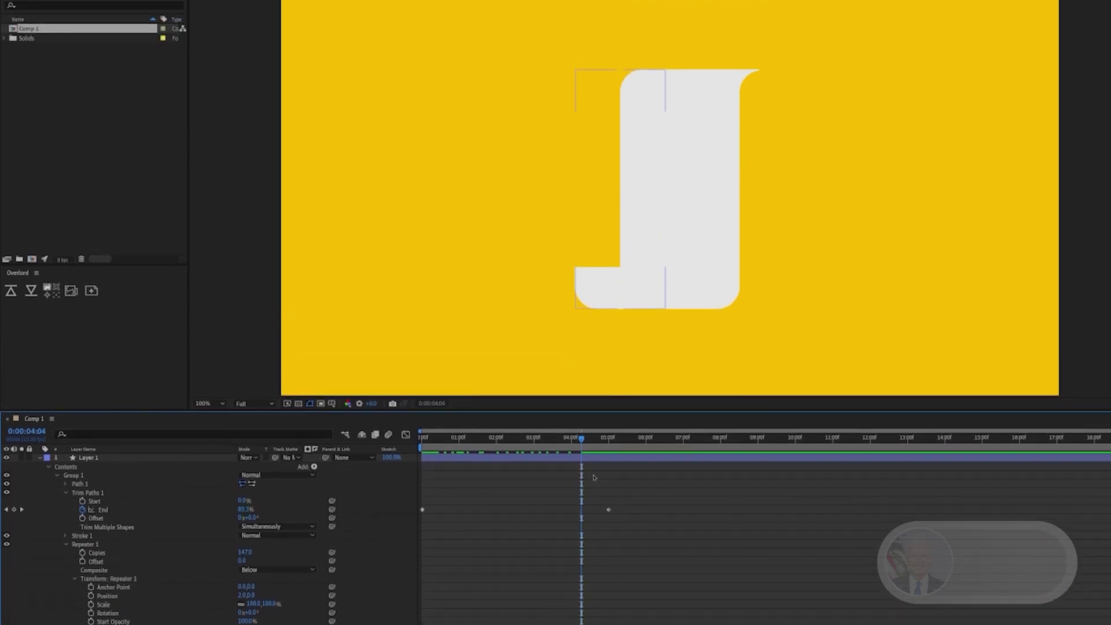
click(14, 509)
key(Home)
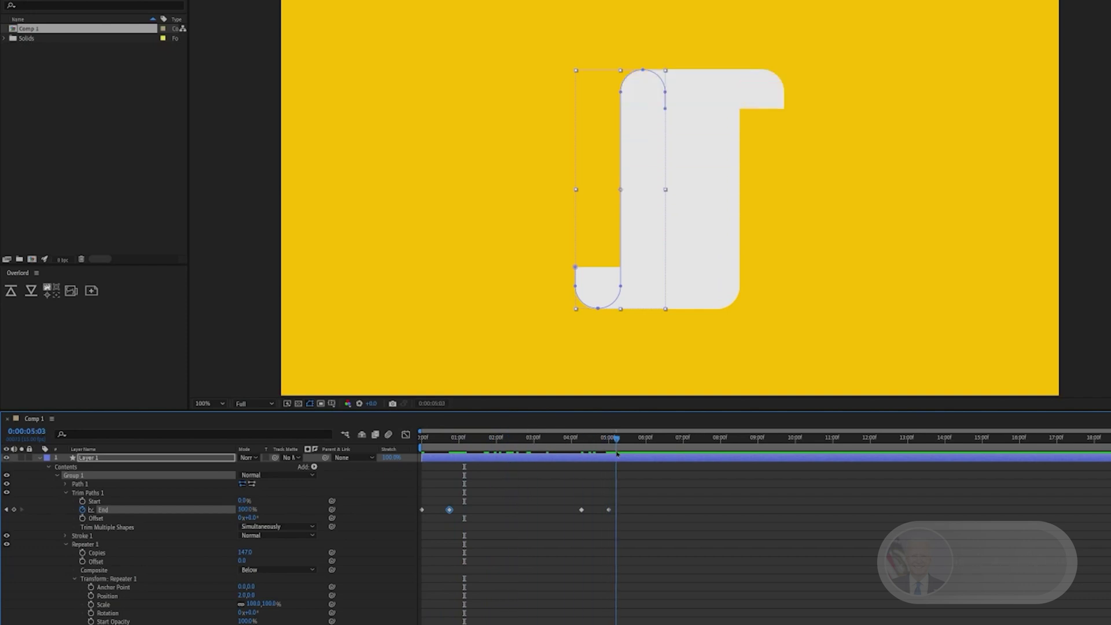
- Duplicate the ribbon's shape layer twice and rename the topmost copy Front
click(640, 488)
click(615, 459)
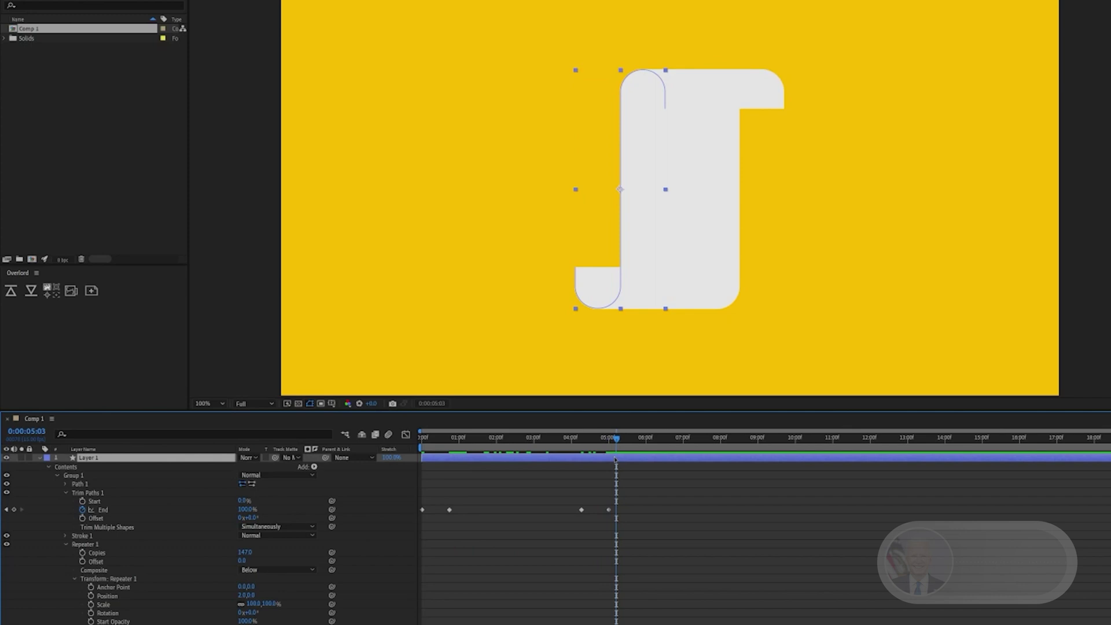
key(ctrl+d)
key(ctrl+d)
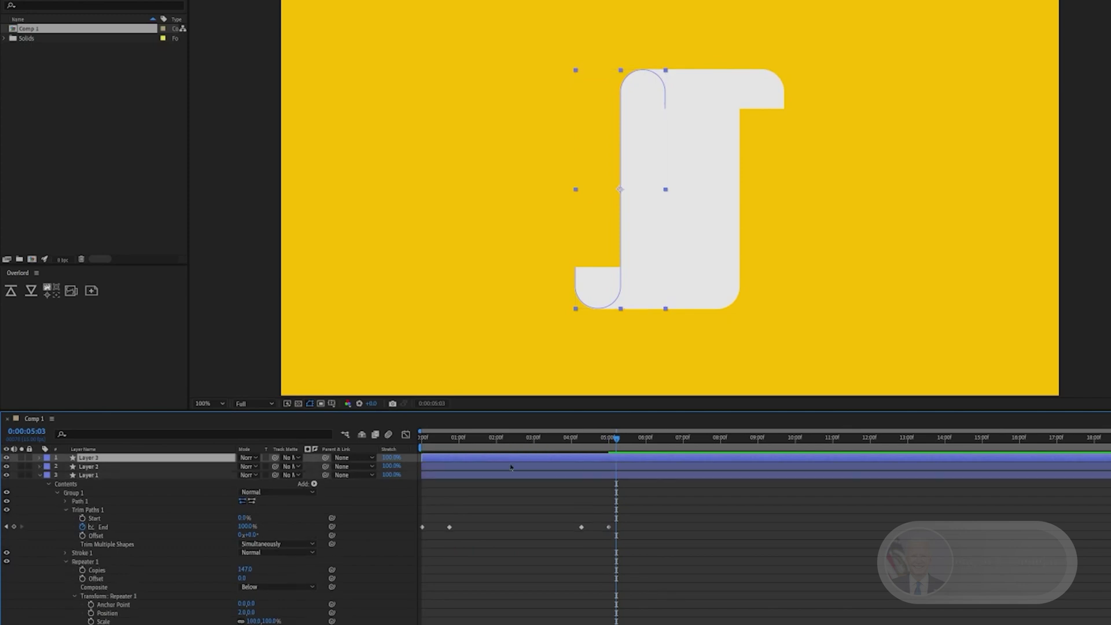
key(Return)
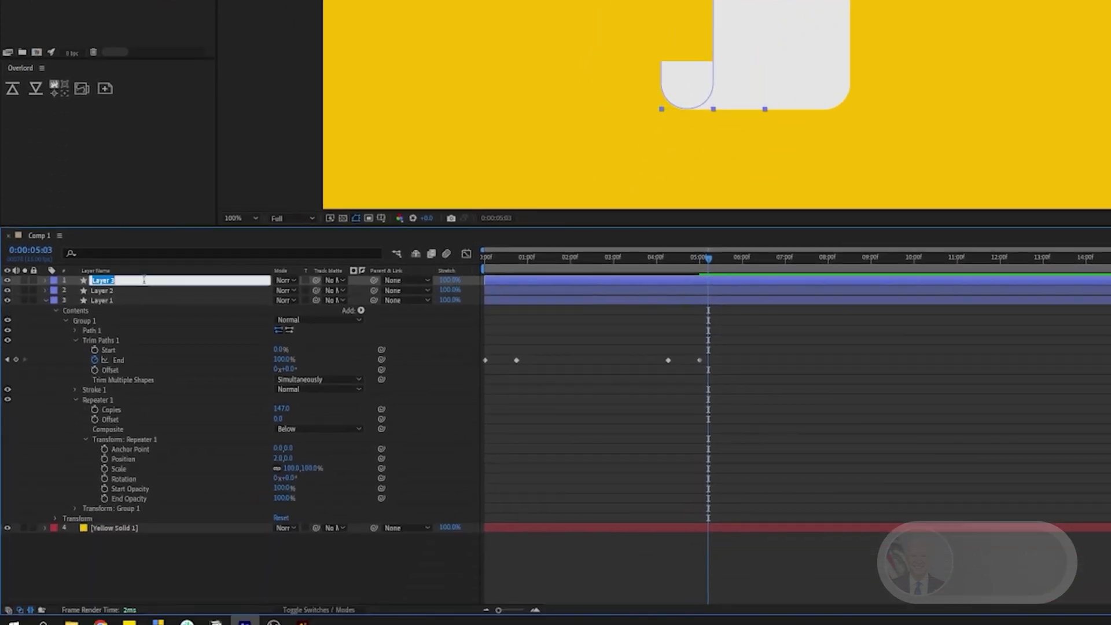
text(Front)
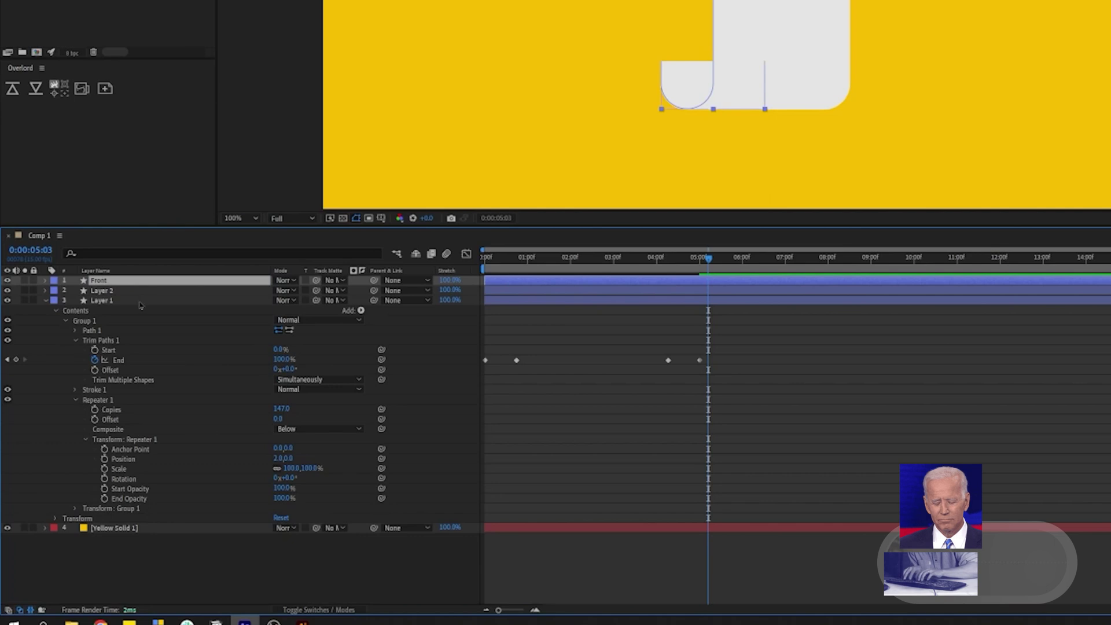
- Rename the original shape layer, the lowest of the three path layers, to Back
click(139, 299)
key(Return)
text(Back)
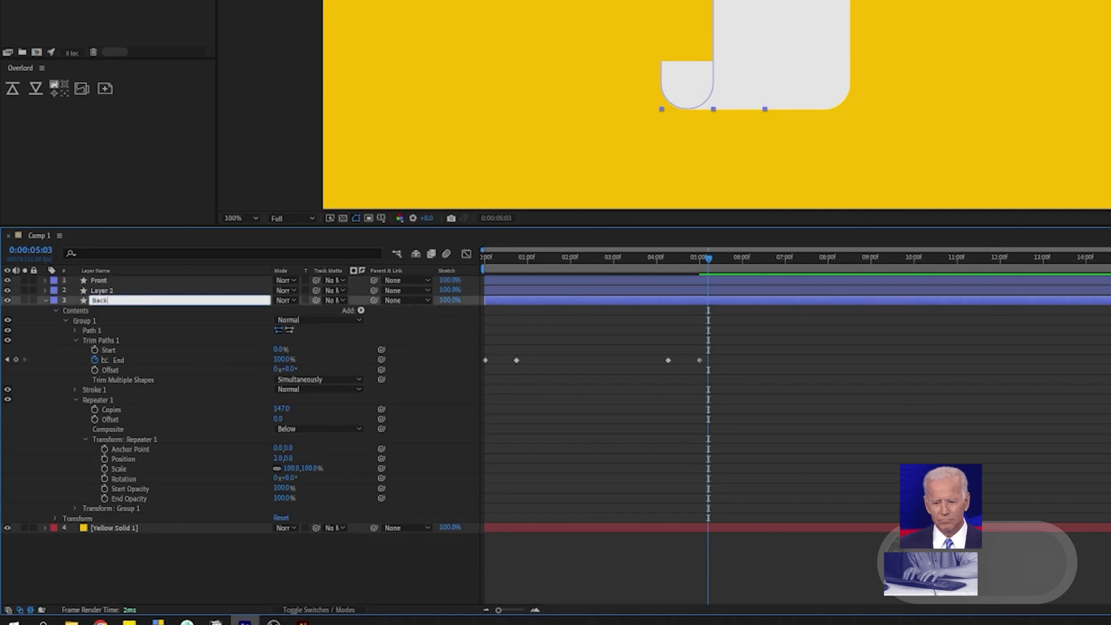
key(Return)
click(651, 324)
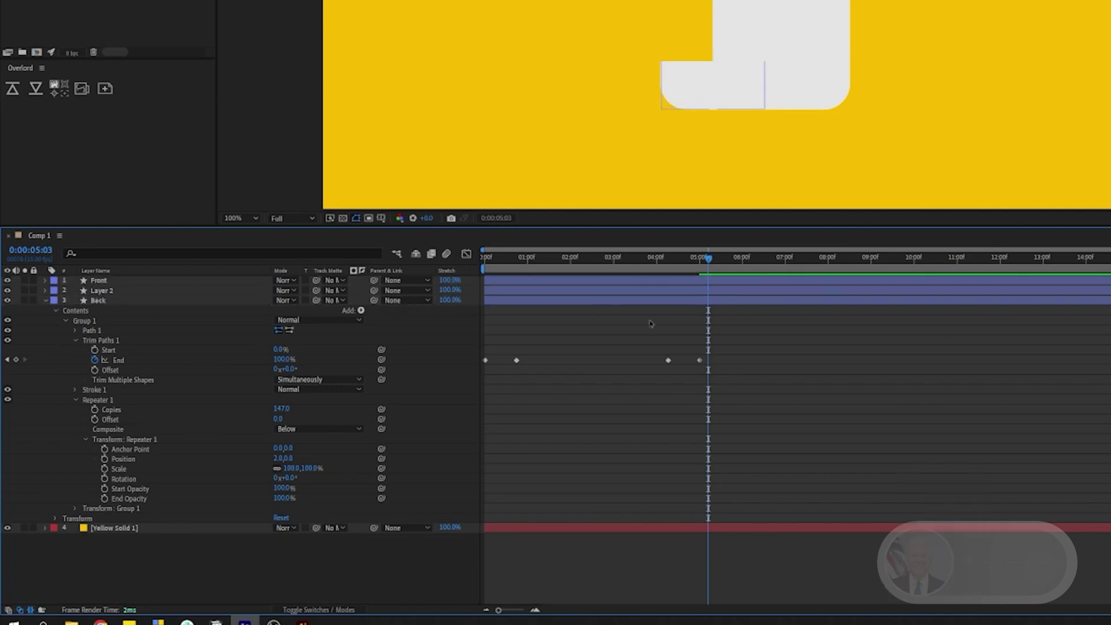
- At 0:00:04:04, delete the Front layer's lower path points, keeping only the outer half of the top curl
key(u)
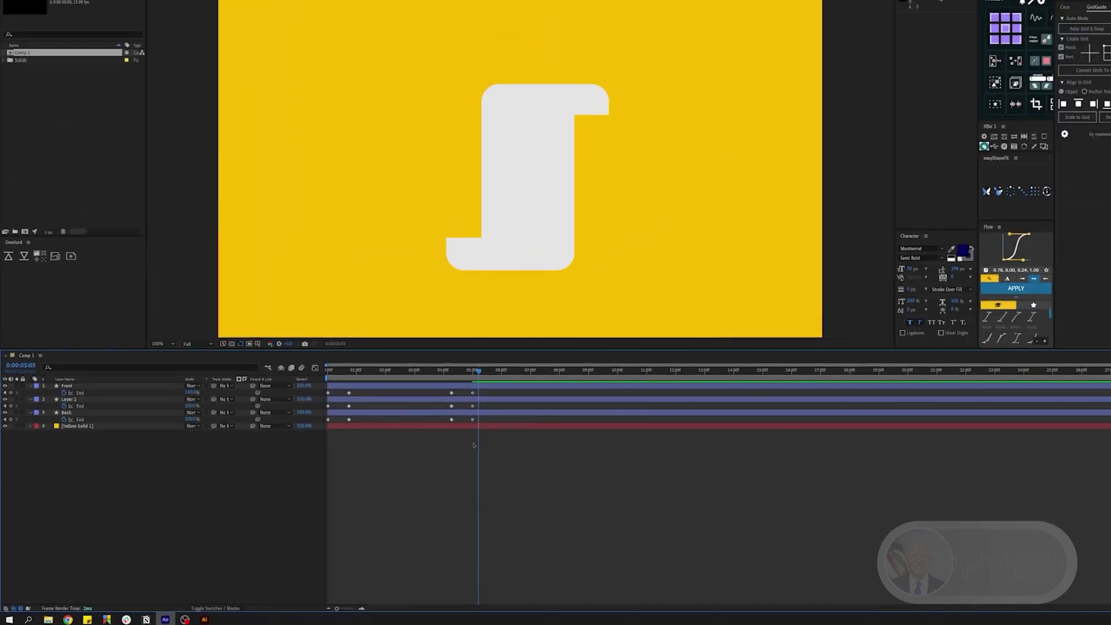
click(415, 391)
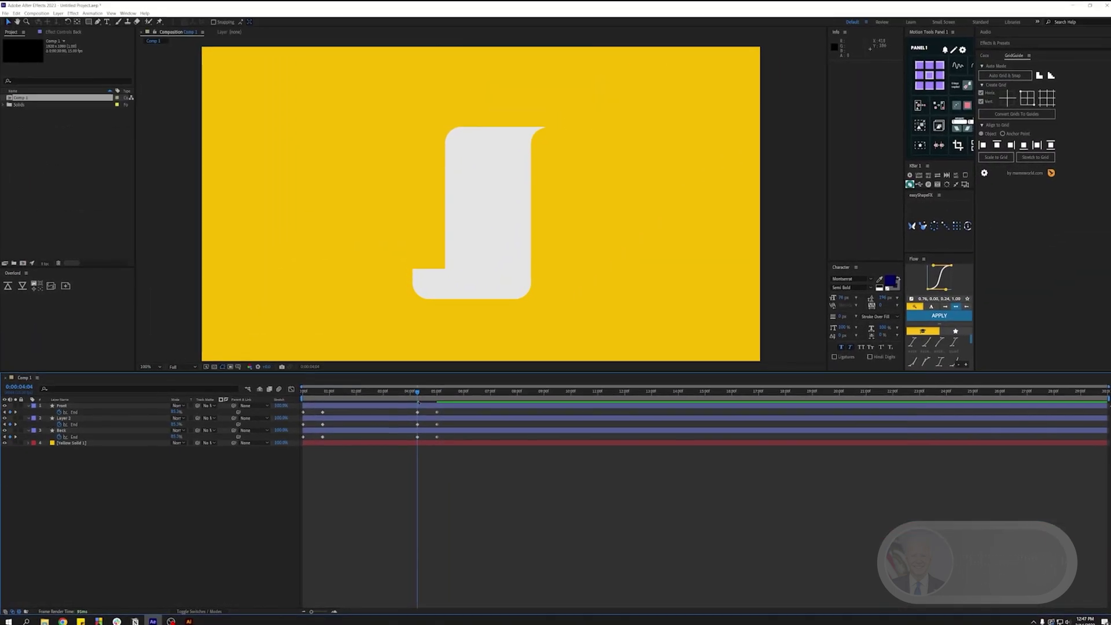
click(419, 407)
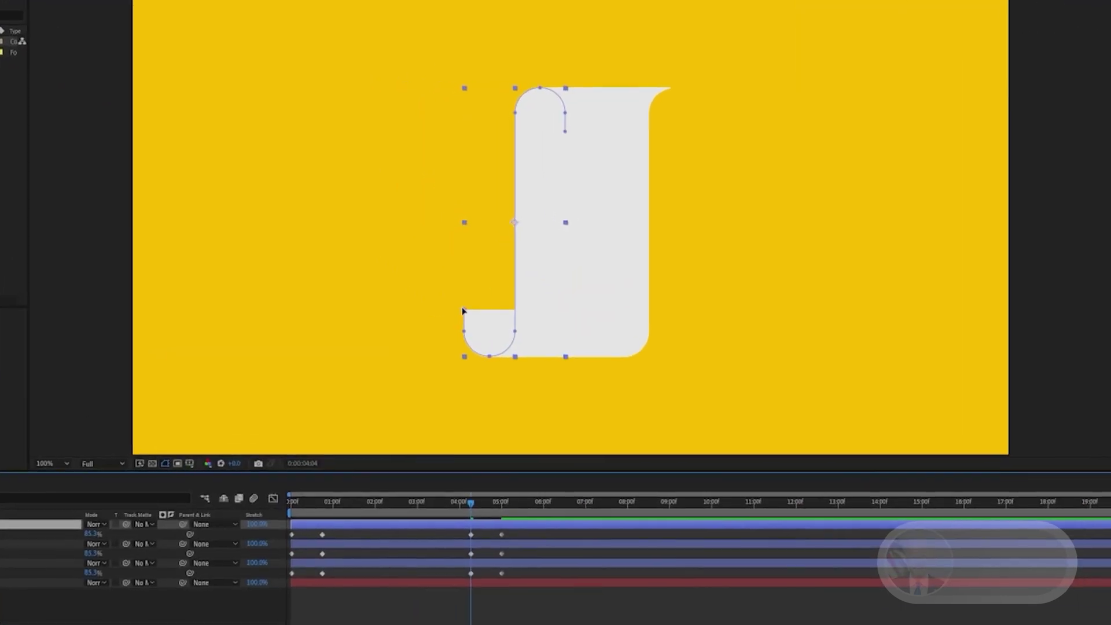
click(426, 270)
drag(432, 261, 554, 379)
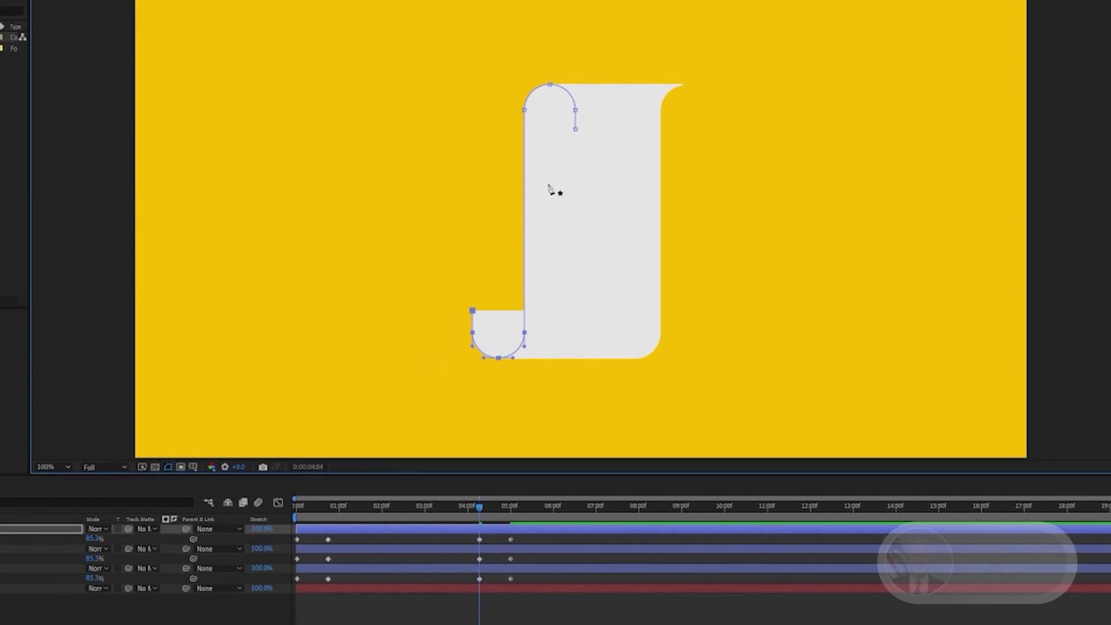
key(Delete)
key(v)
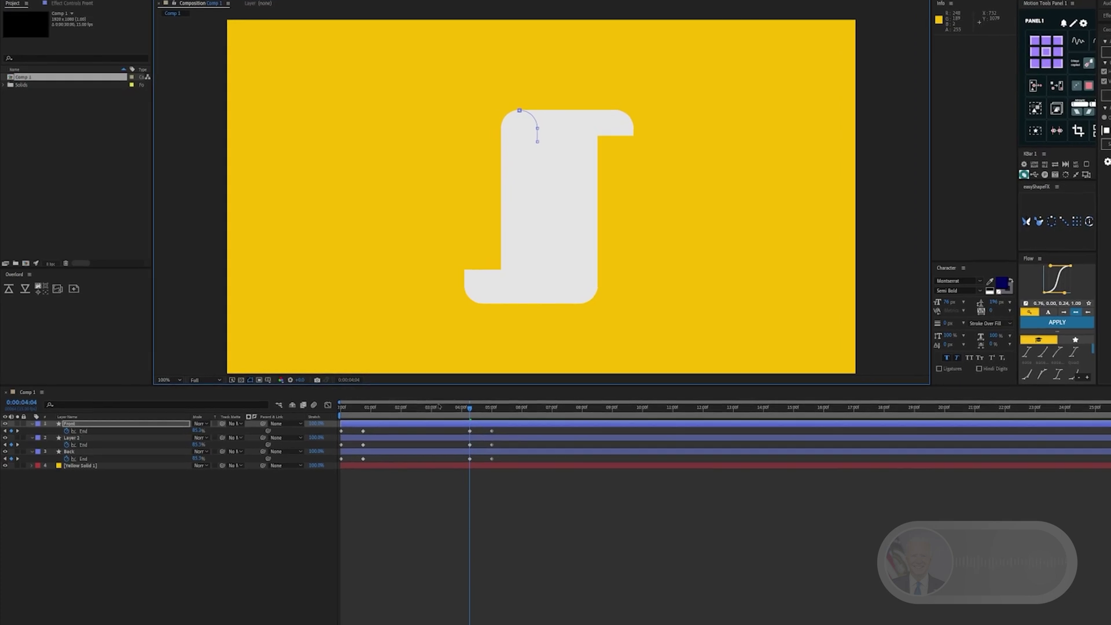
- Delete the Back layer's upper path points, keeping only the outer half of the bottom curl
click(453, 440)
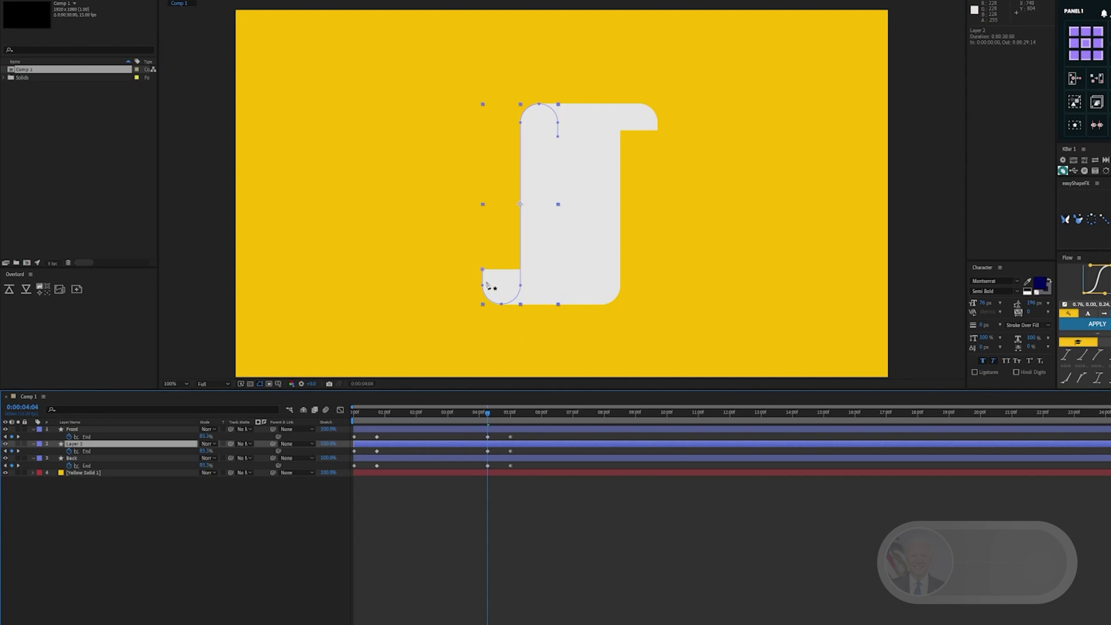
click(477, 458)
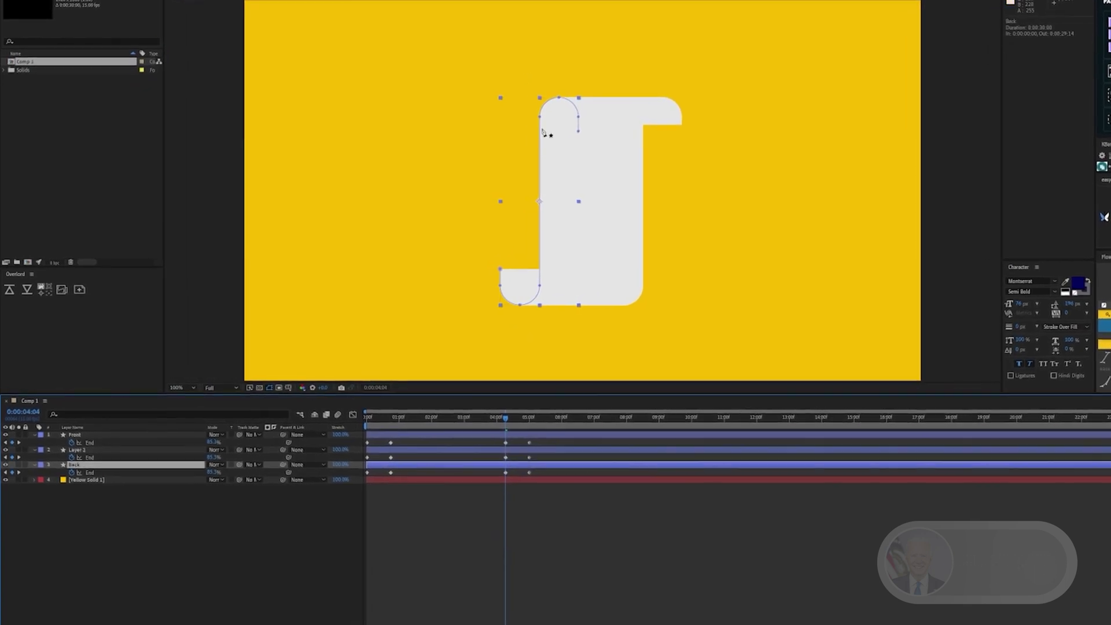
click(539, 117)
key(v)
drag(533, 79, 644, 334)
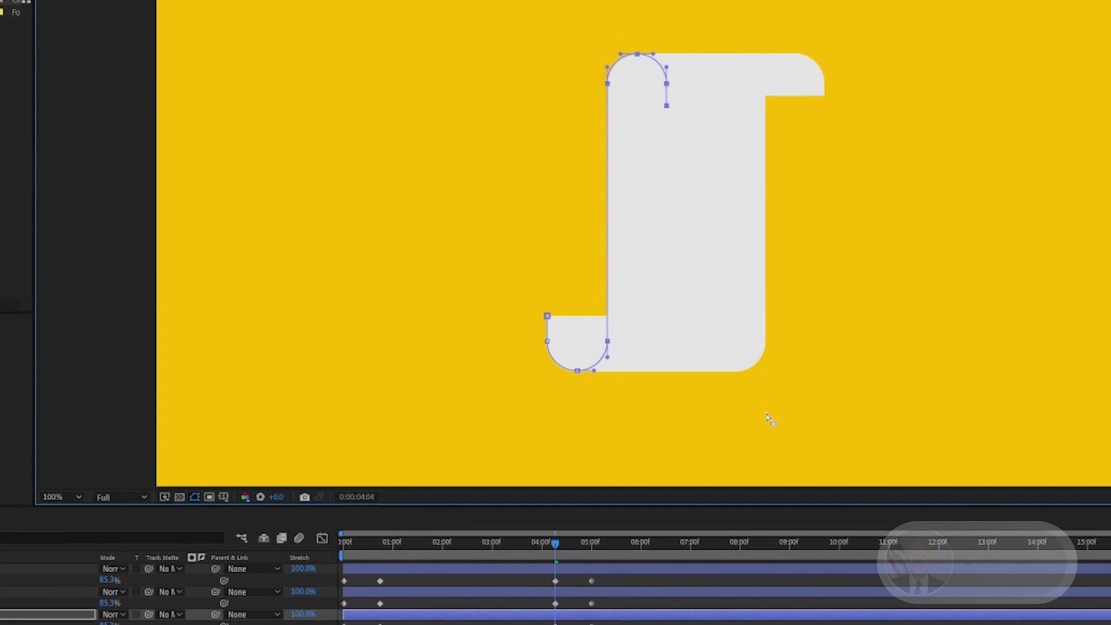
key(Delete)
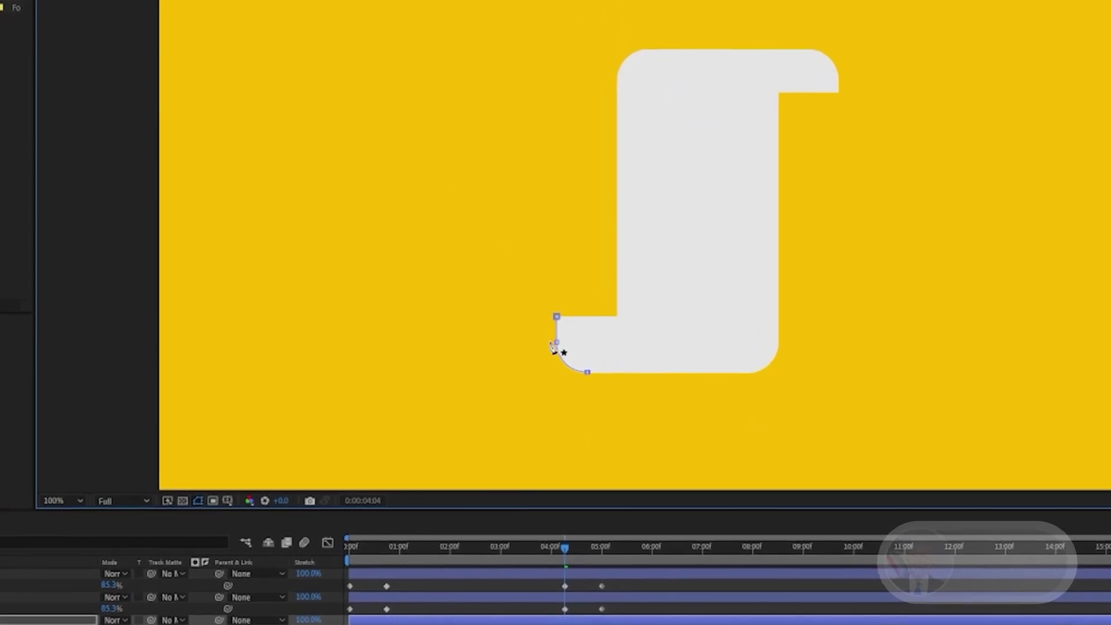
- Delete the outer end points of both curls from Layer 2's path, keeping only the middle section of the ribbon
click(579, 597)
key(v)
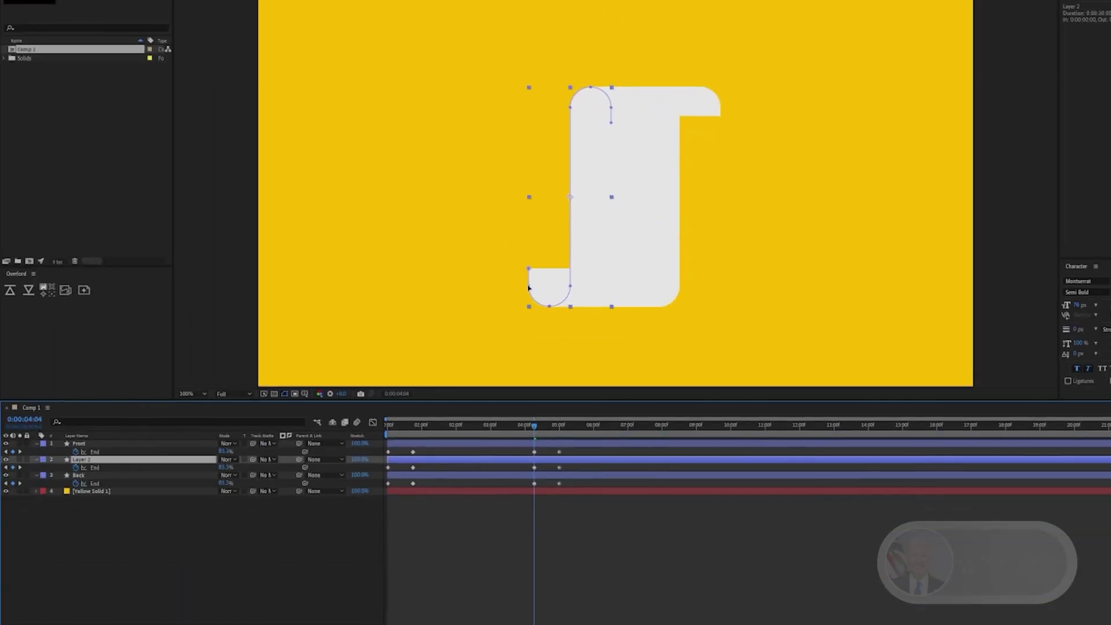
ctrl+click(542, 310)
drag(522, 257, 558, 352)
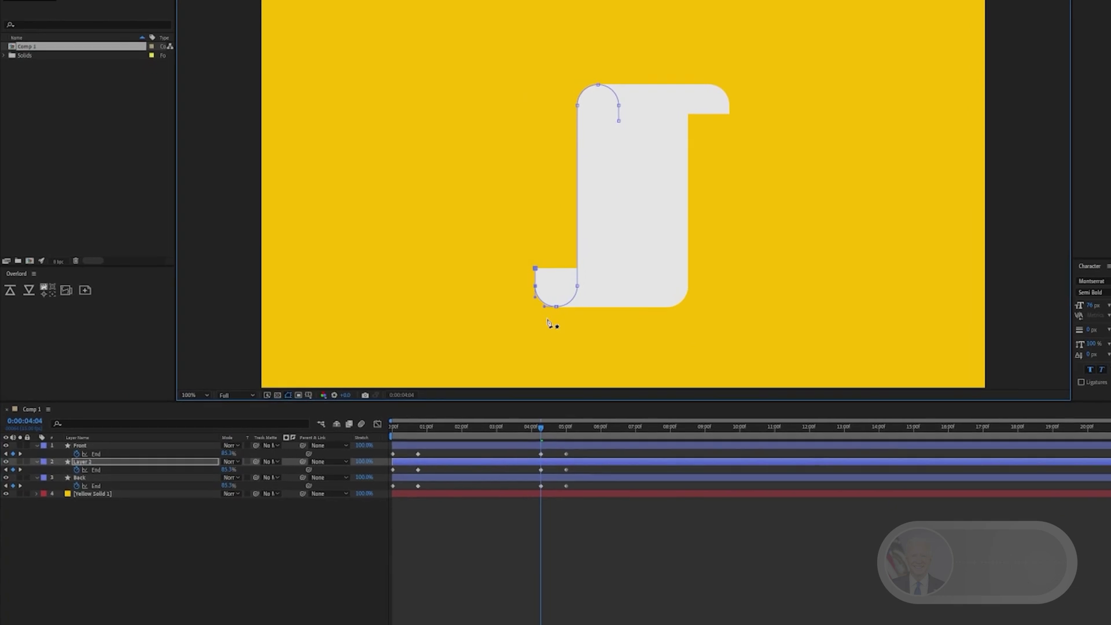
key(Delete)
drag(635, 96, 609, 142)
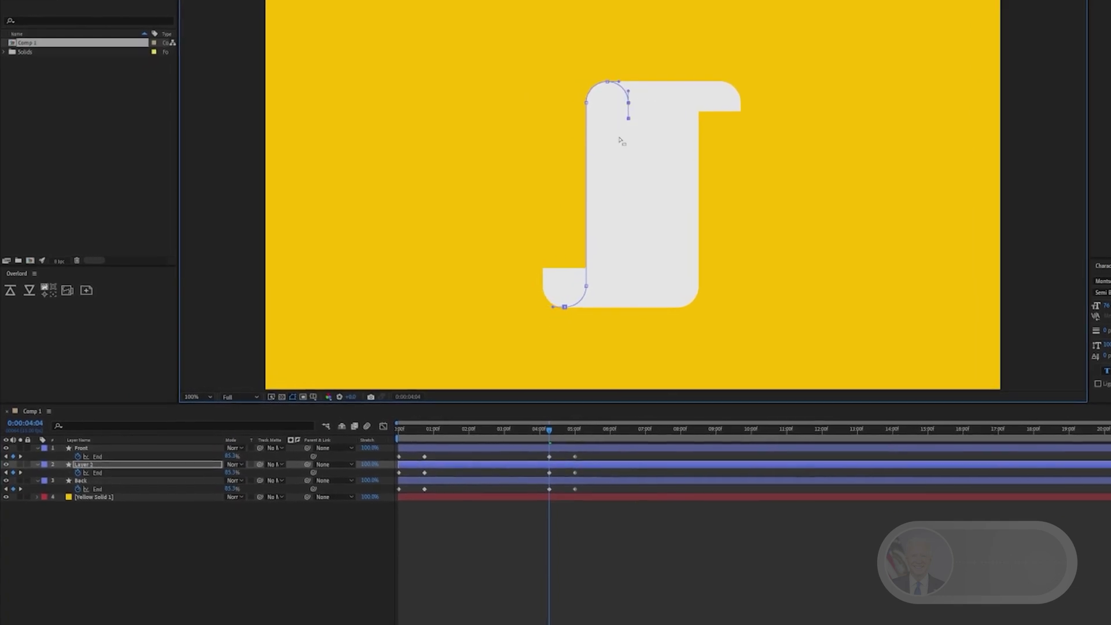
key(Delete)
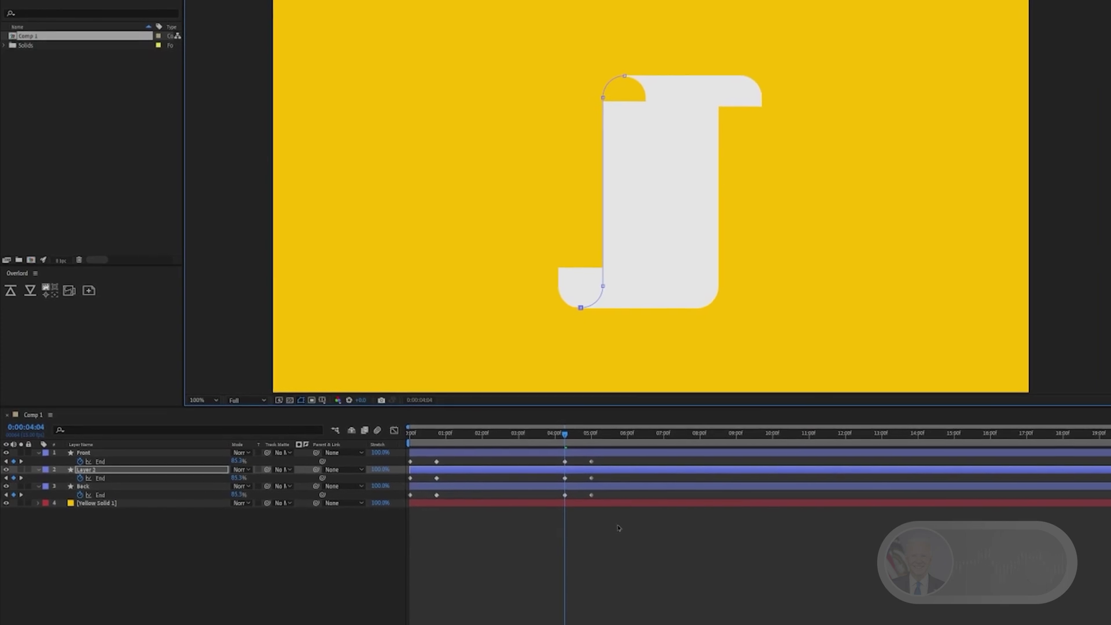
click(618, 527)
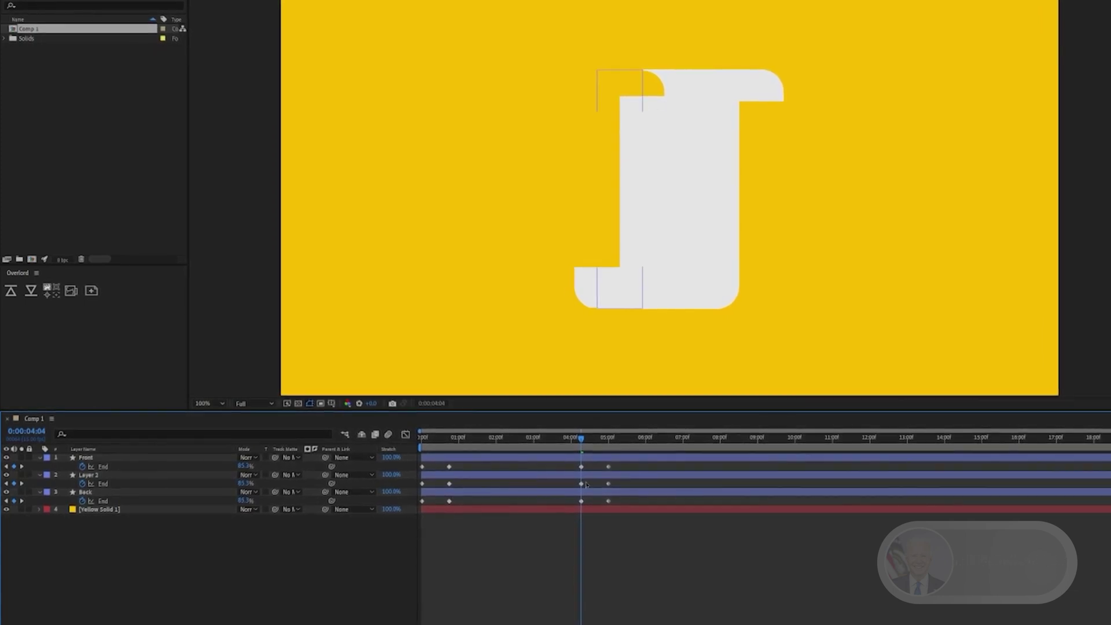
- Set the Back layer's End keyframe at 0:00:00:11 to 100% and delete its two last End keyframes
drag(561, 500, 630, 505)
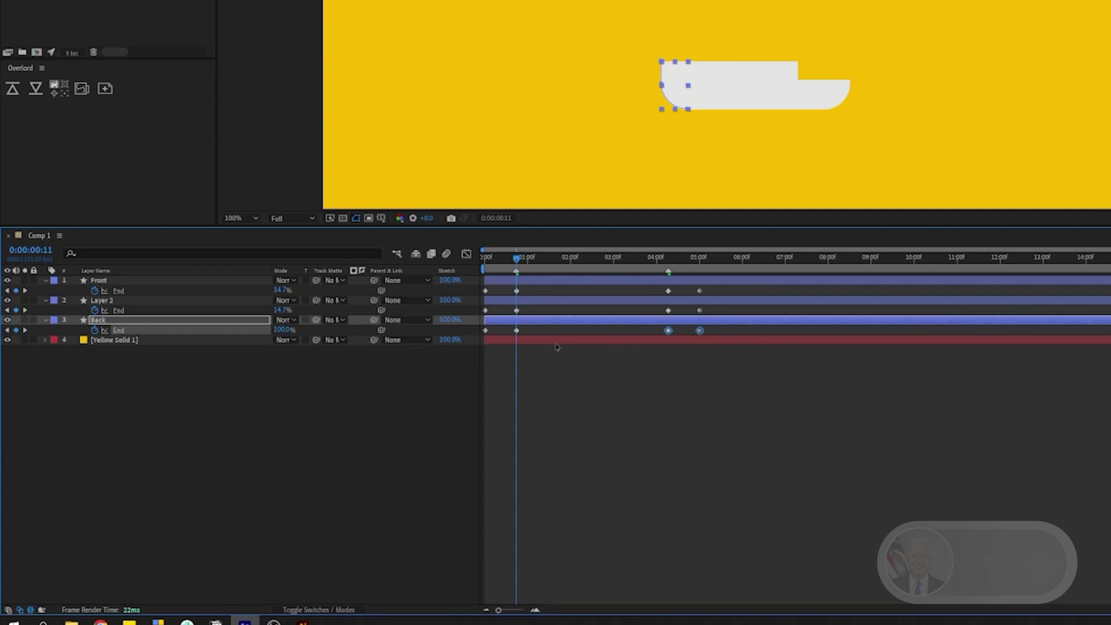
key(Delete)
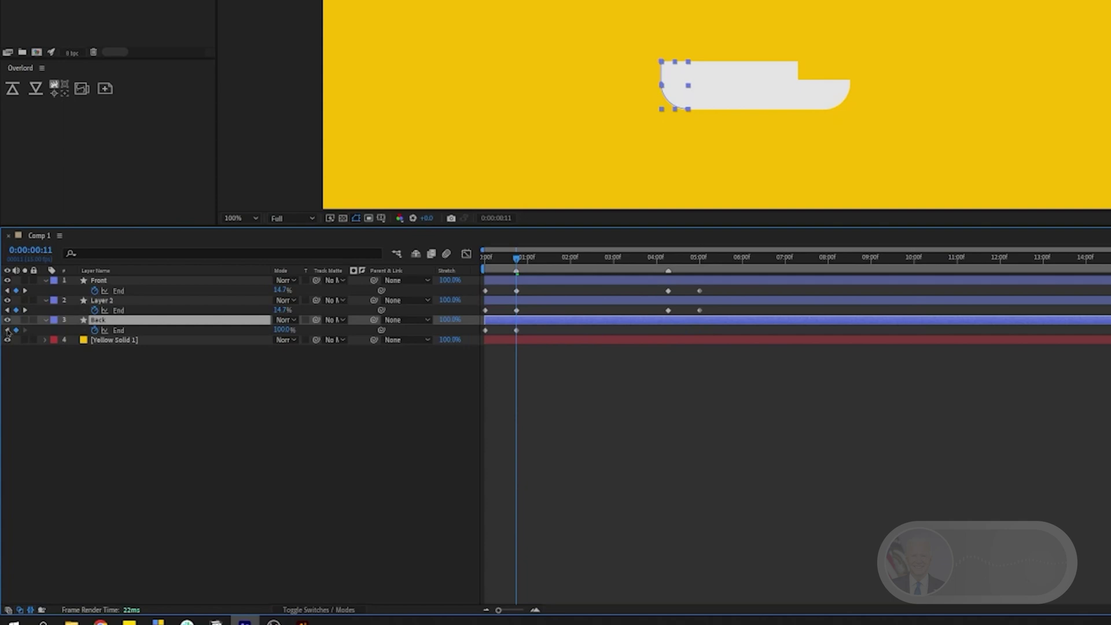
- Delete Layer 2's first and last Trim Paths End keyframes, keeping the two in between
key(k)
drag(495, 308, 481, 313)
key(Delete)
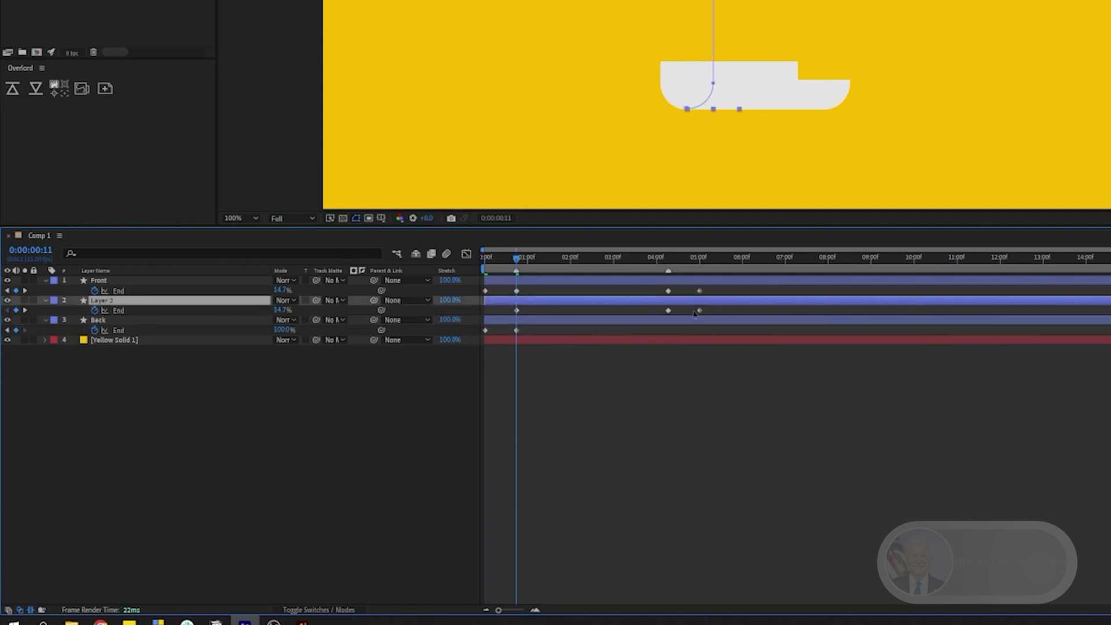
drag(692, 309, 712, 313)
key(Delete)
- Delete the Front layer's first two End keyframes and lower Layer 2's End value at 0:00:00:11
key(k)
drag(548, 287, 470, 299)
key(Delete)
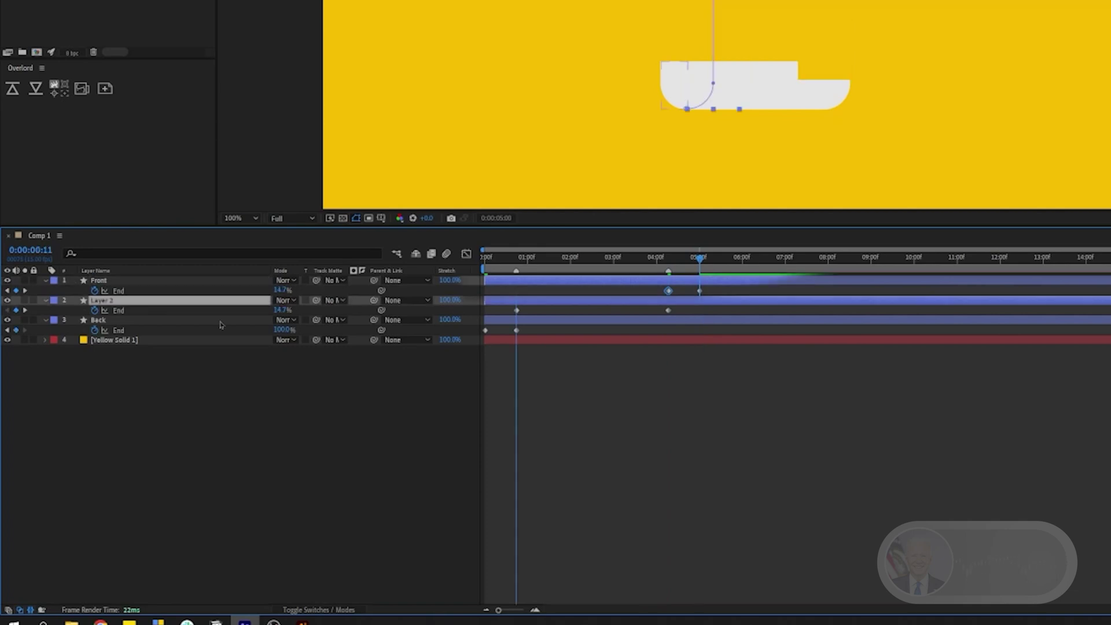
drag(280, 311, 227, 310)
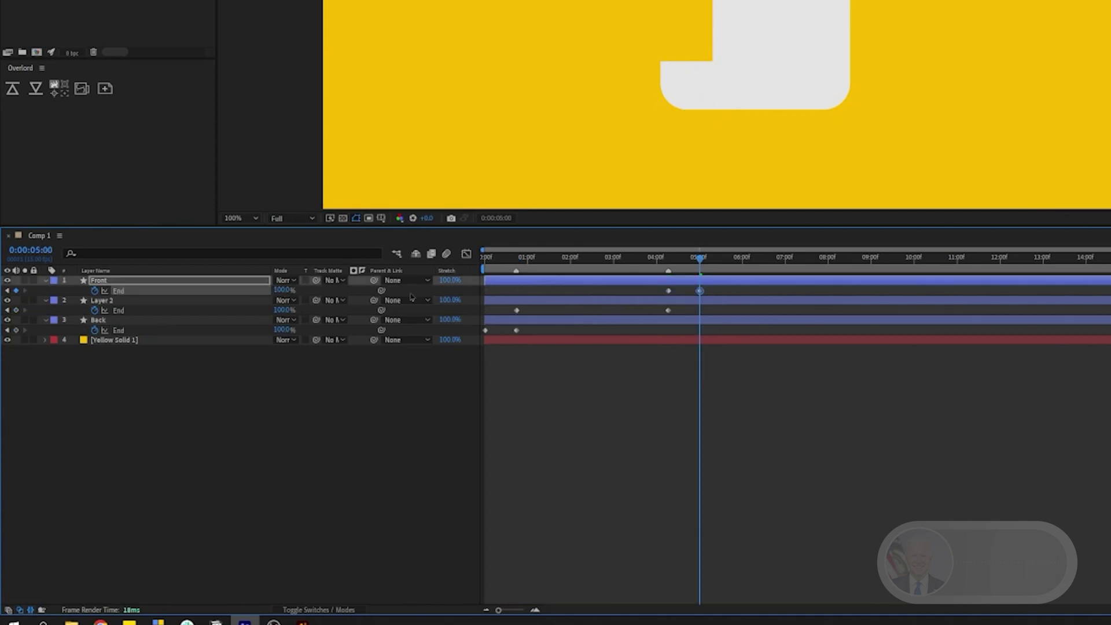
click(678, 393)
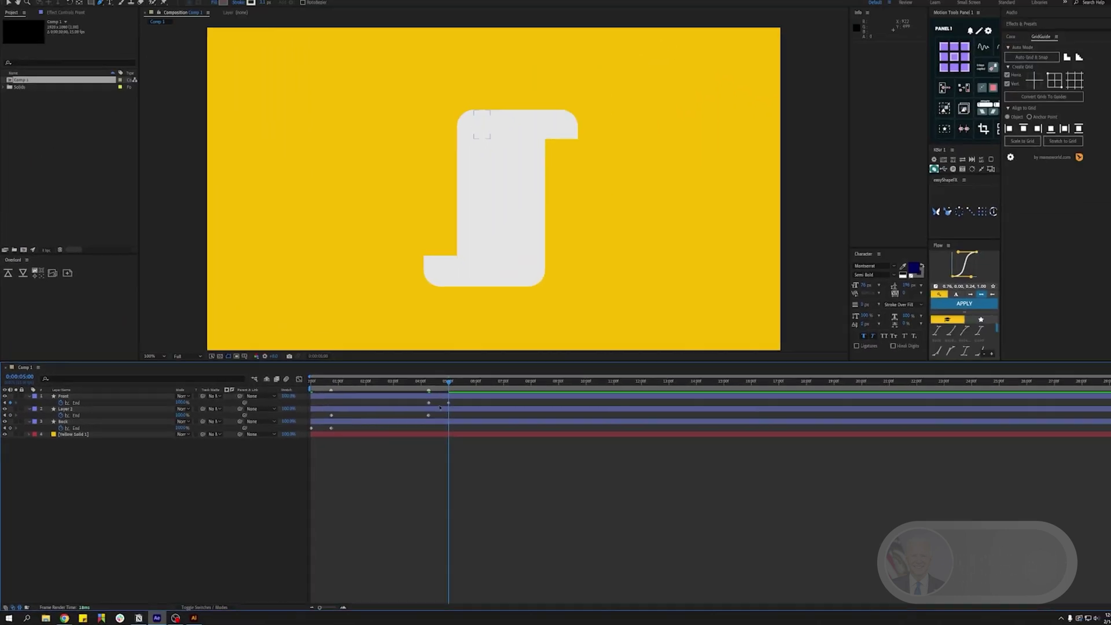
- Preview the unrolling animation over the first five seconds and extend the work area's end to about 18 seconds
key(n)
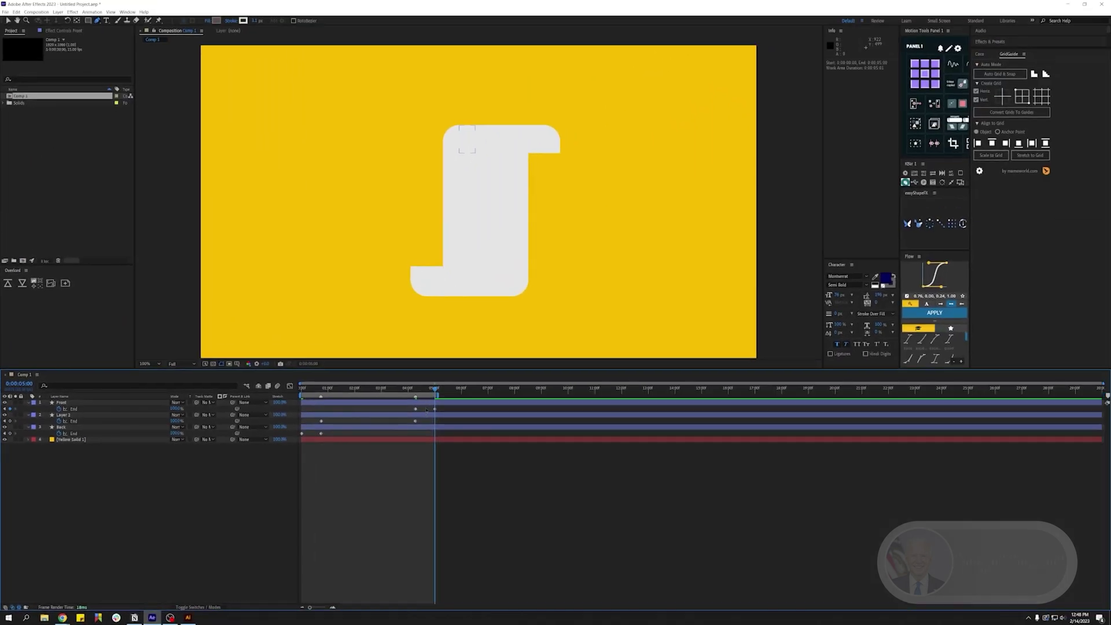
key(space)
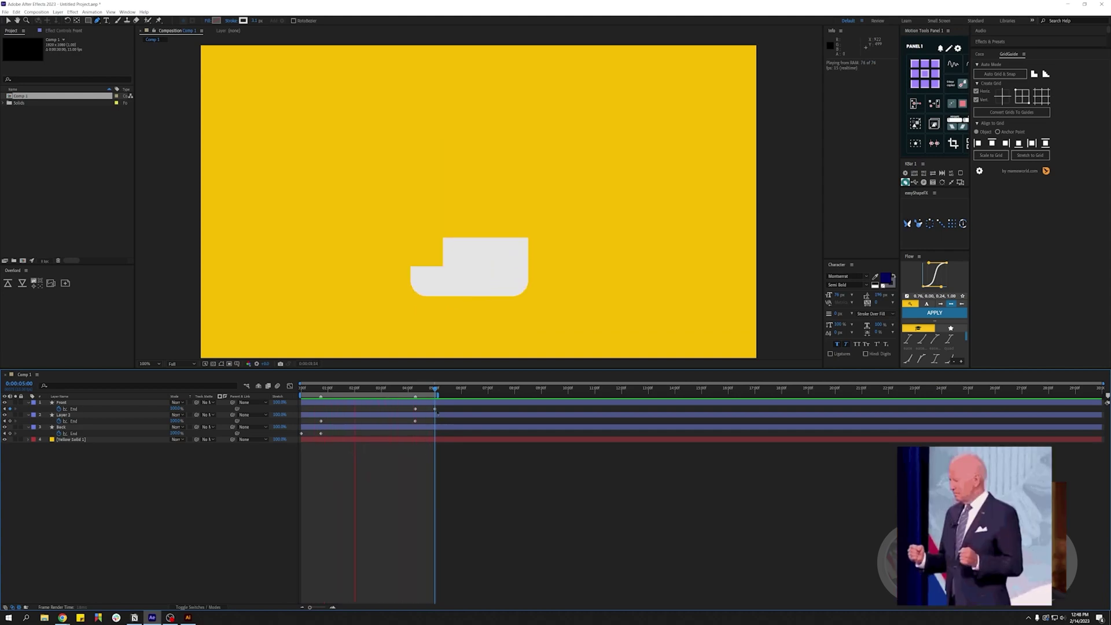
drag(437, 395, 781, 395)
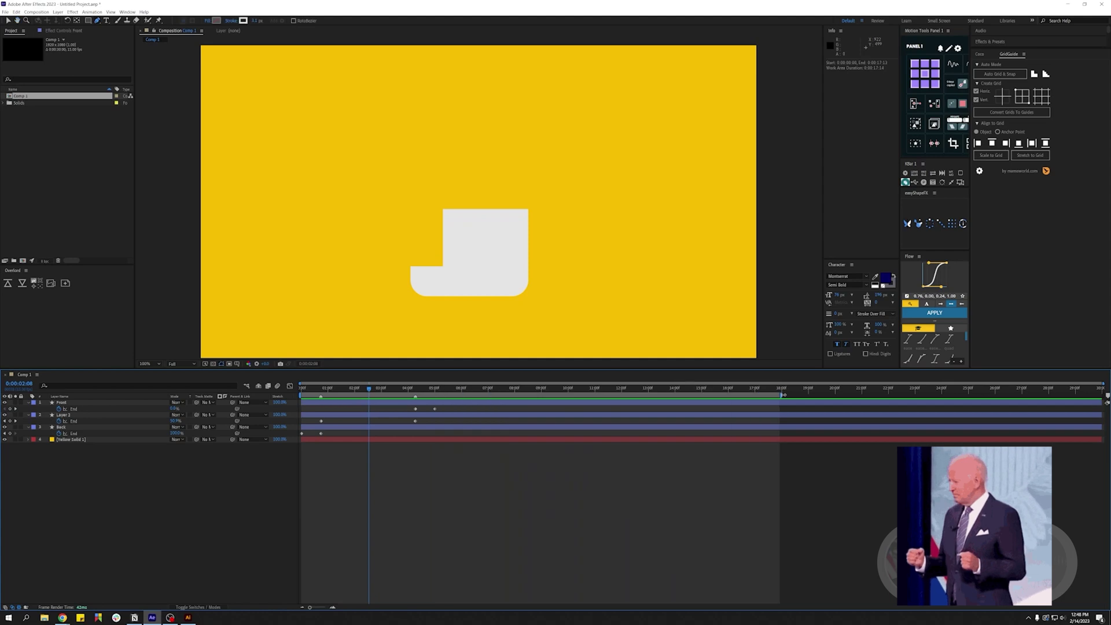
- Change the Front layer's stroke color to a lighter near-white gray
click(445, 389)
click(465, 403)
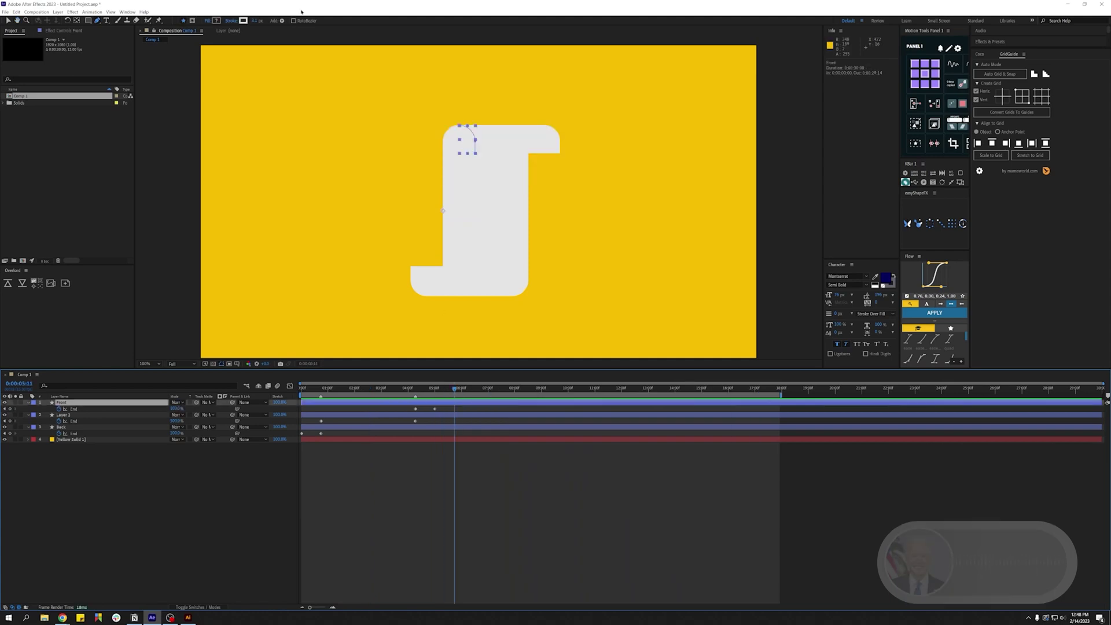
click(243, 21)
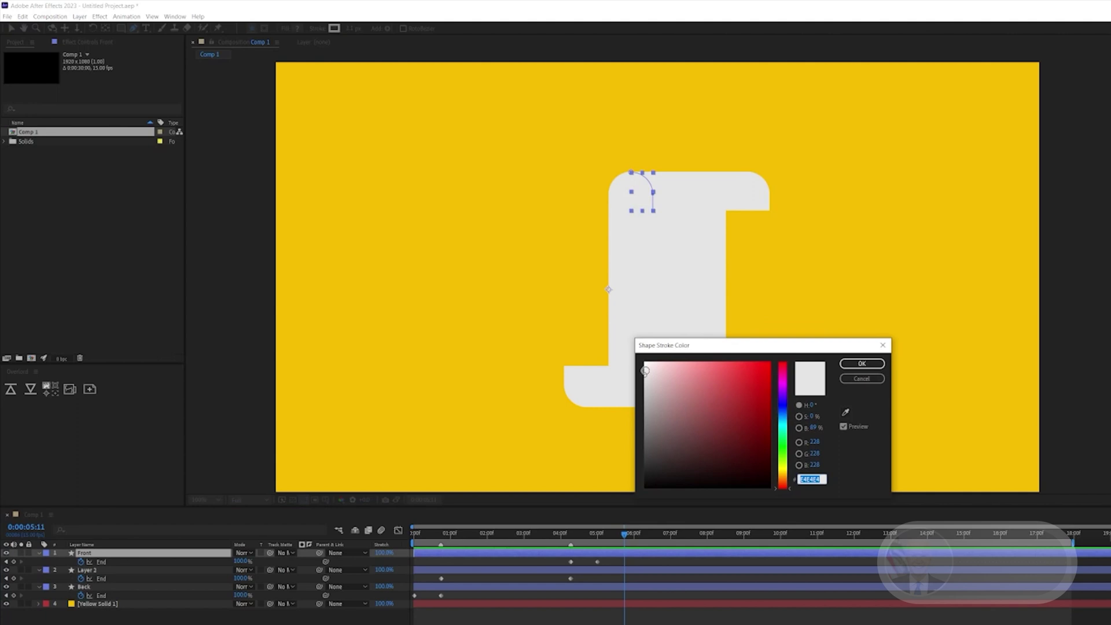
click(469, 266)
click(882, 365)
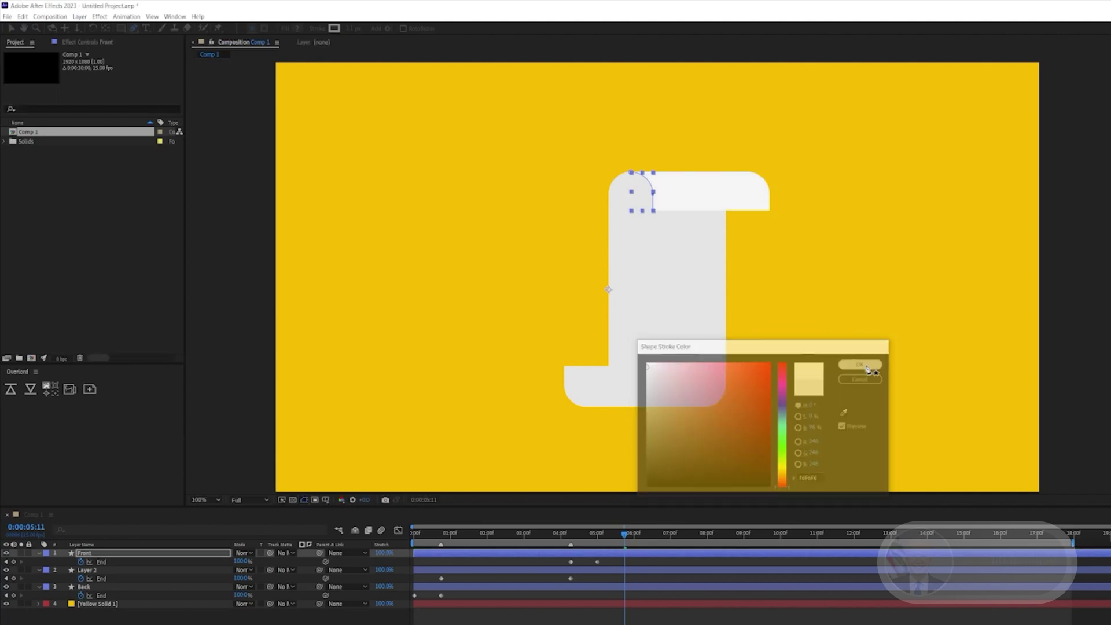
- Change the Back layer's stroke color to a darker gray than the middle section
click(618, 588)
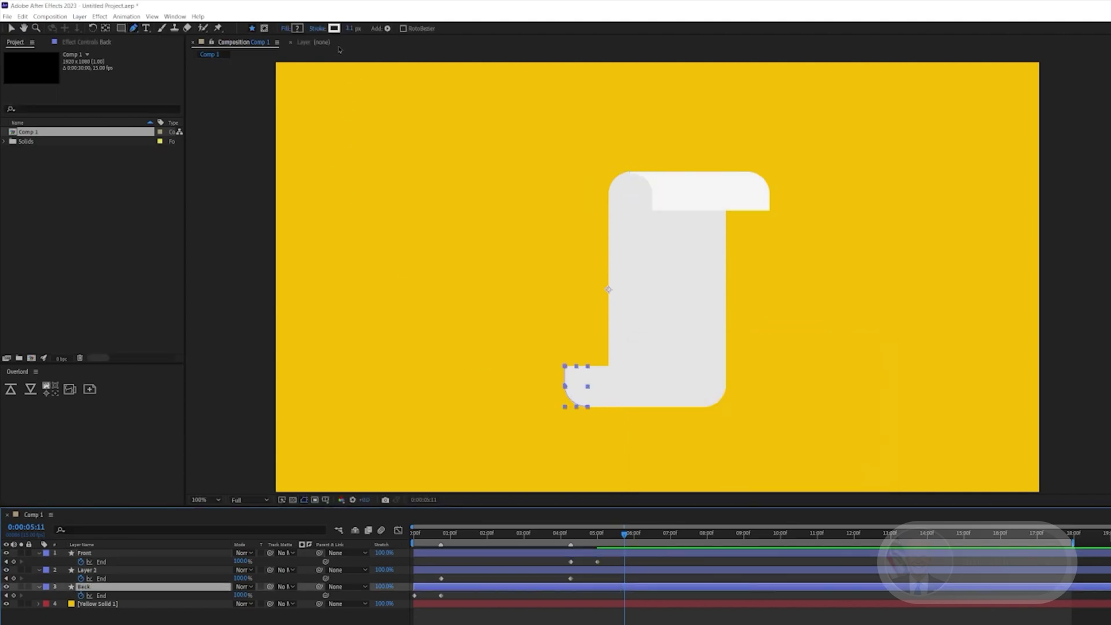
click(334, 29)
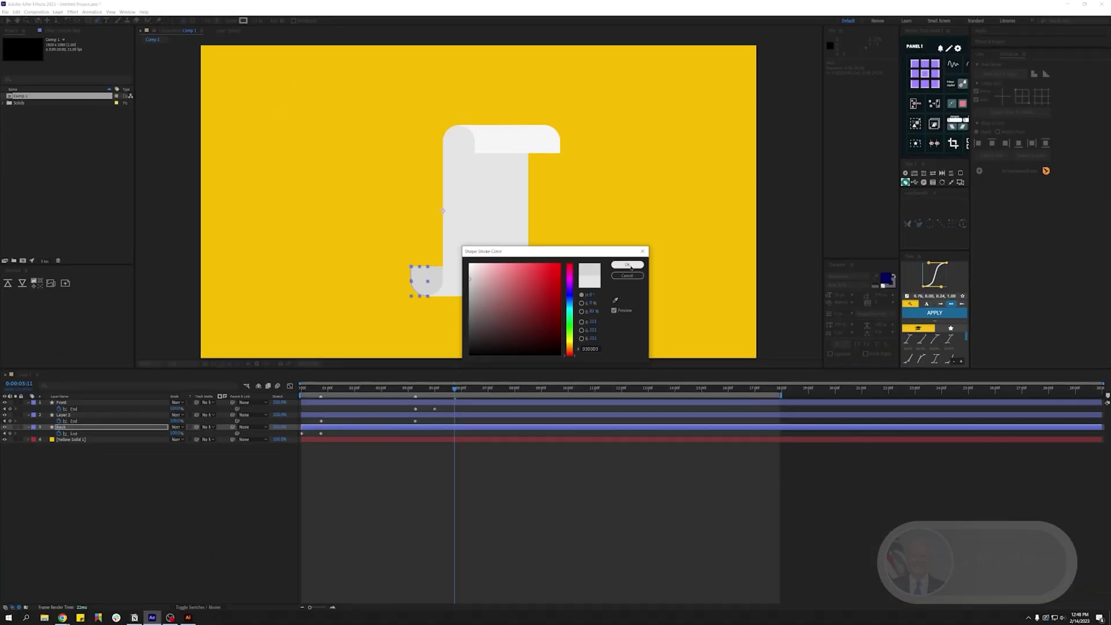
click(628, 265)
click(426, 540)
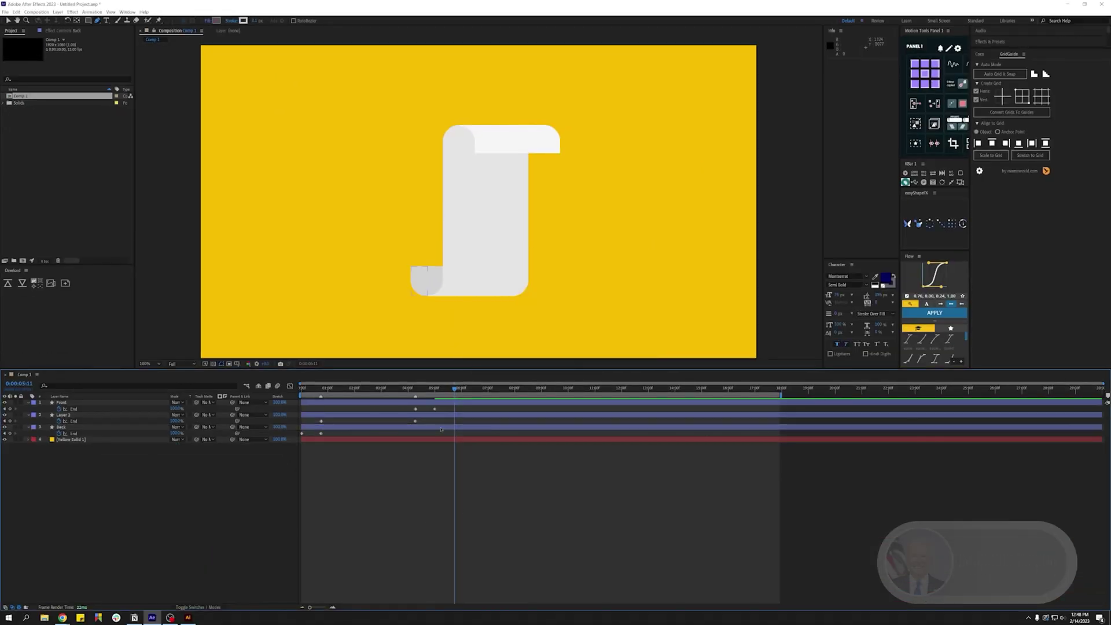
- Move the Front, Layer 2 and Back layers together down and to the left in the composition
click(370, 427)
shift+click(370, 402)
click(8, 20)
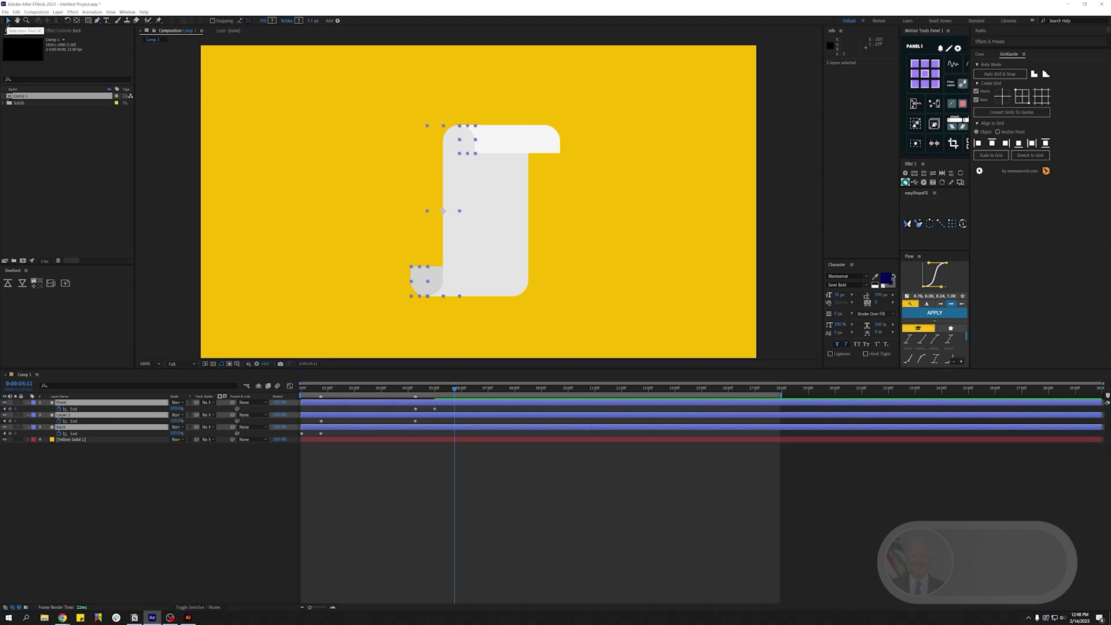
drag(440, 213, 393, 242)
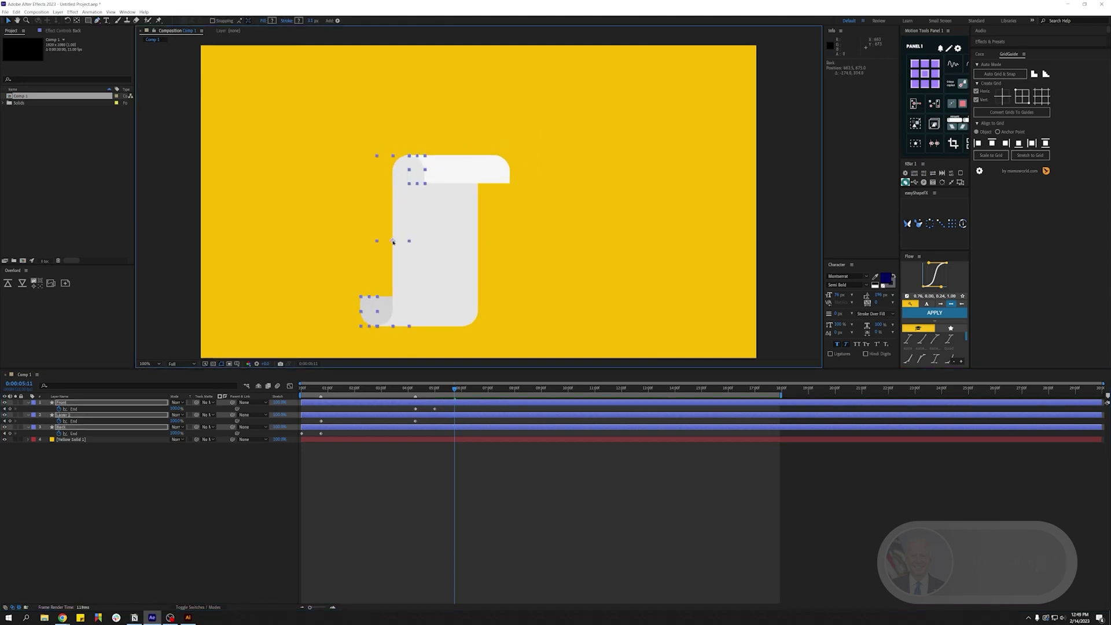
- Duplicate the three ribbon layers, bring the copies to the front and offset them up-right so they continue the original ribbon
key(ctrl+d)
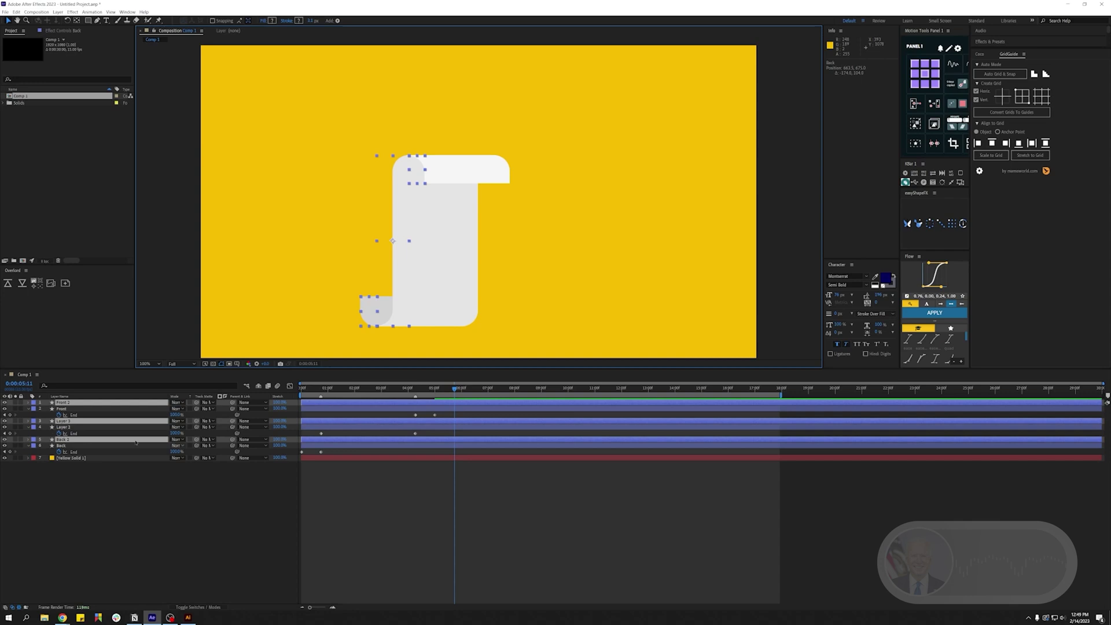
key(ctrl+shift+bracketright)
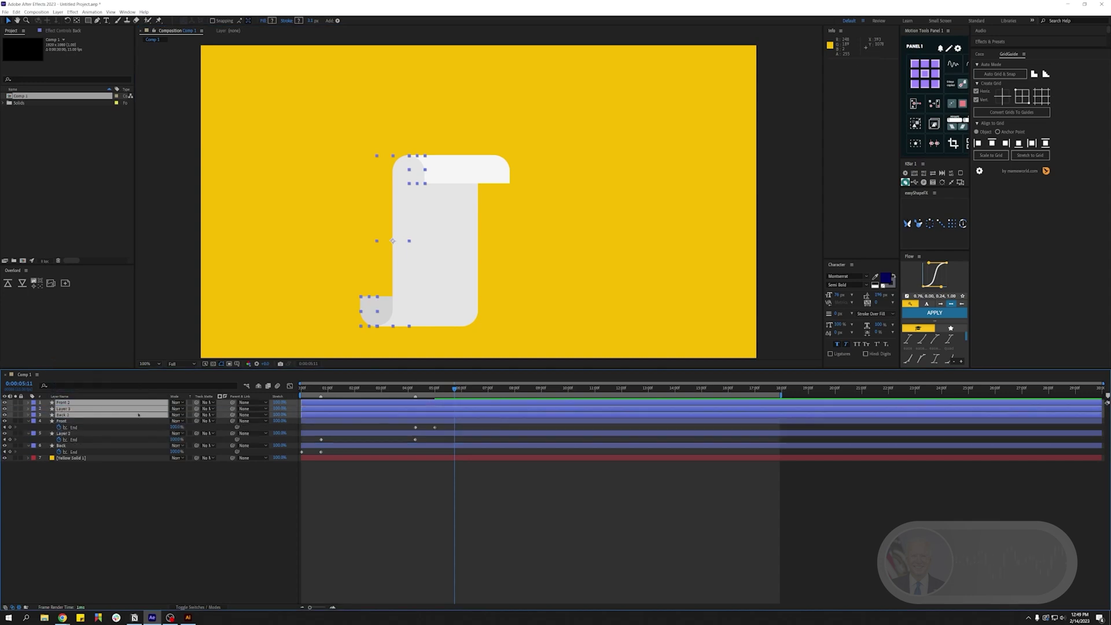
drag(368, 309, 365, 280)
scroll(439, 202, up, 2)
- Match the Back 2 layer's stroke color to the near-white of the lower ribbon's Front layer by sampling it
click(367, 279)
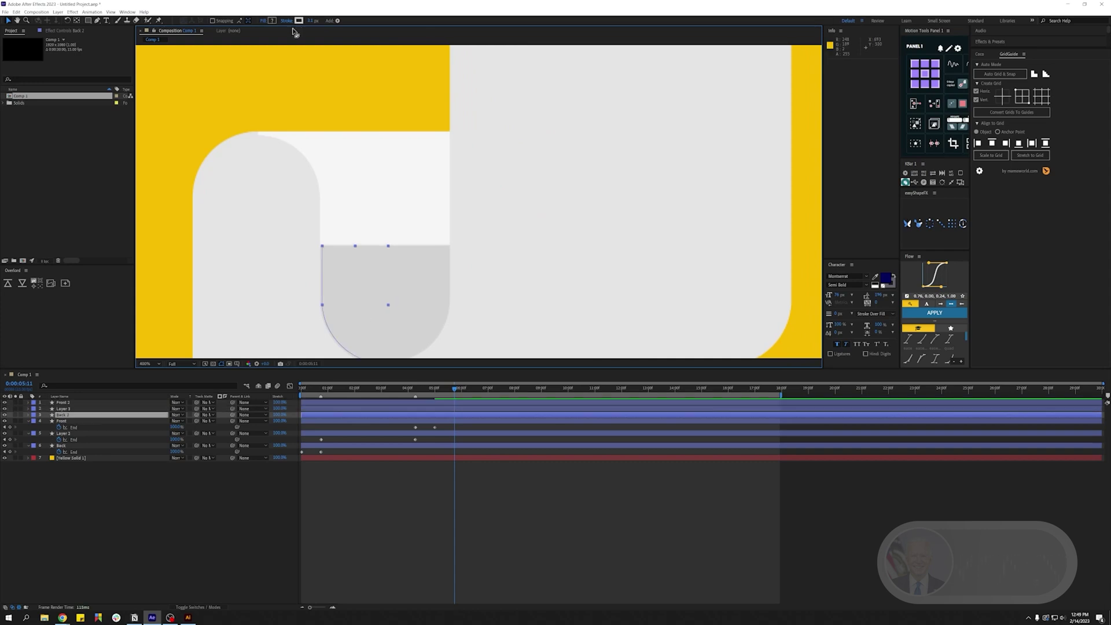
click(299, 20)
click(622, 302)
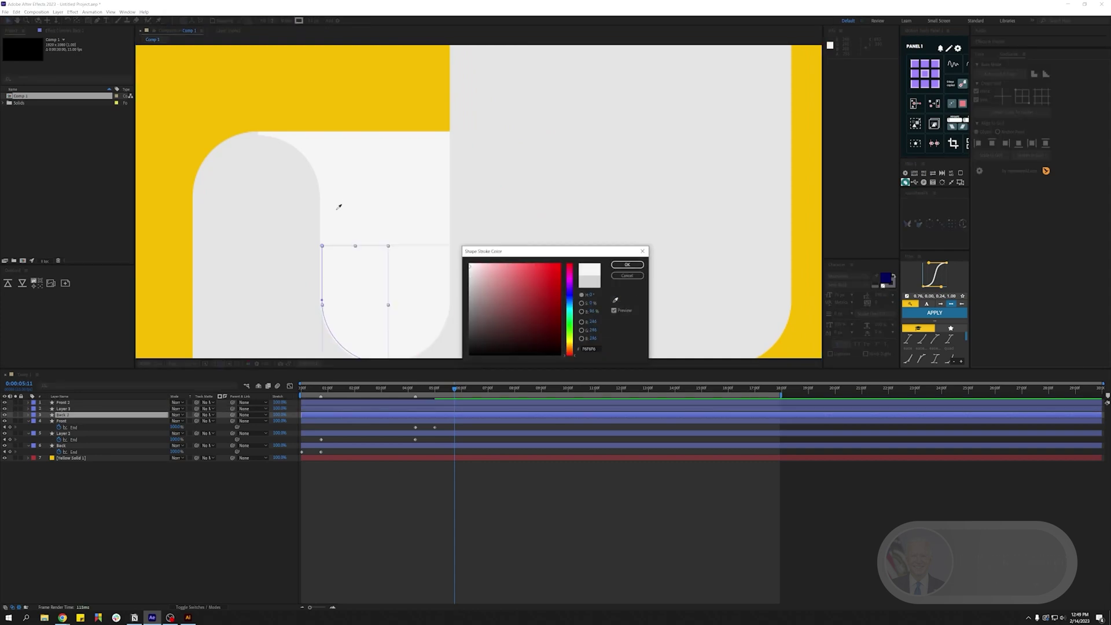
click(626, 264)
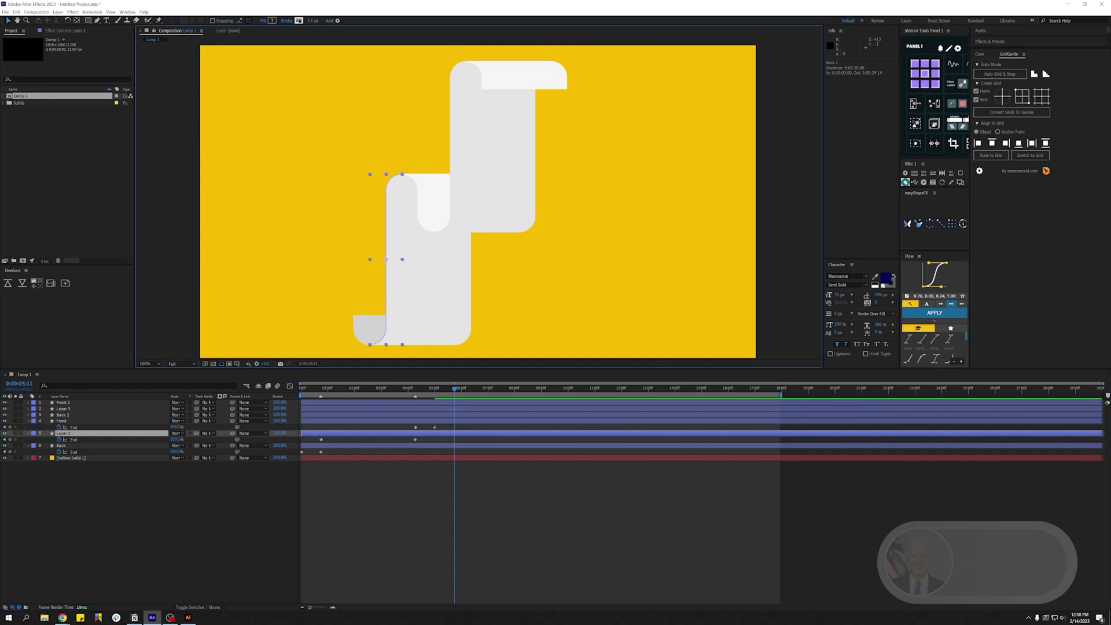
- Darken the lower ribbon's Layer 2 stroke to a mid gray and its Back layer's stroke to a still darker gray
click(299, 21)
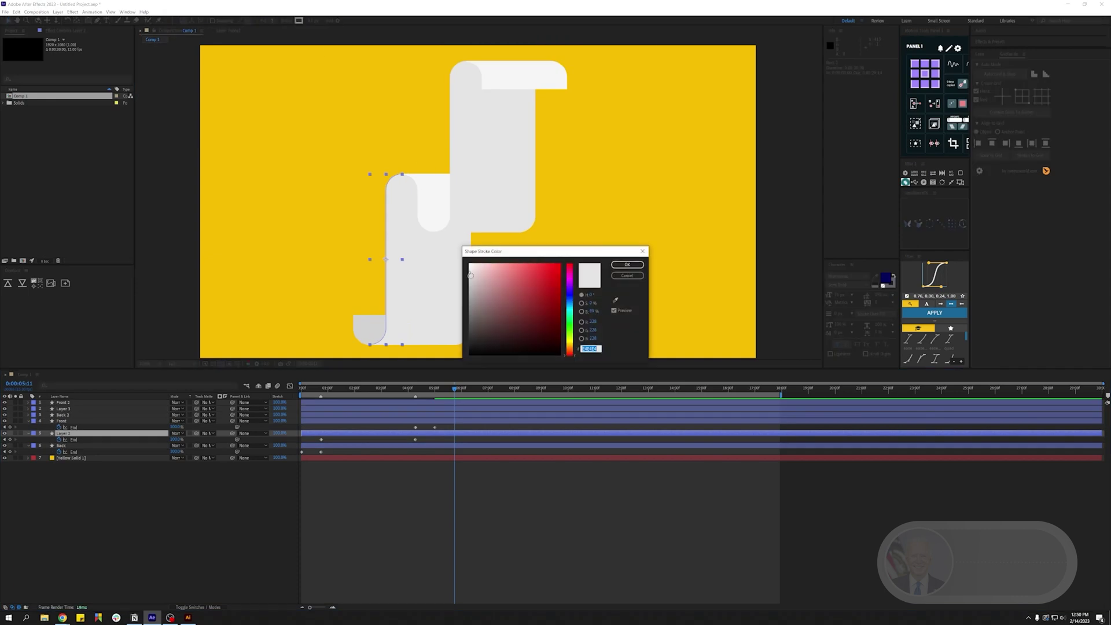
click(469, 274)
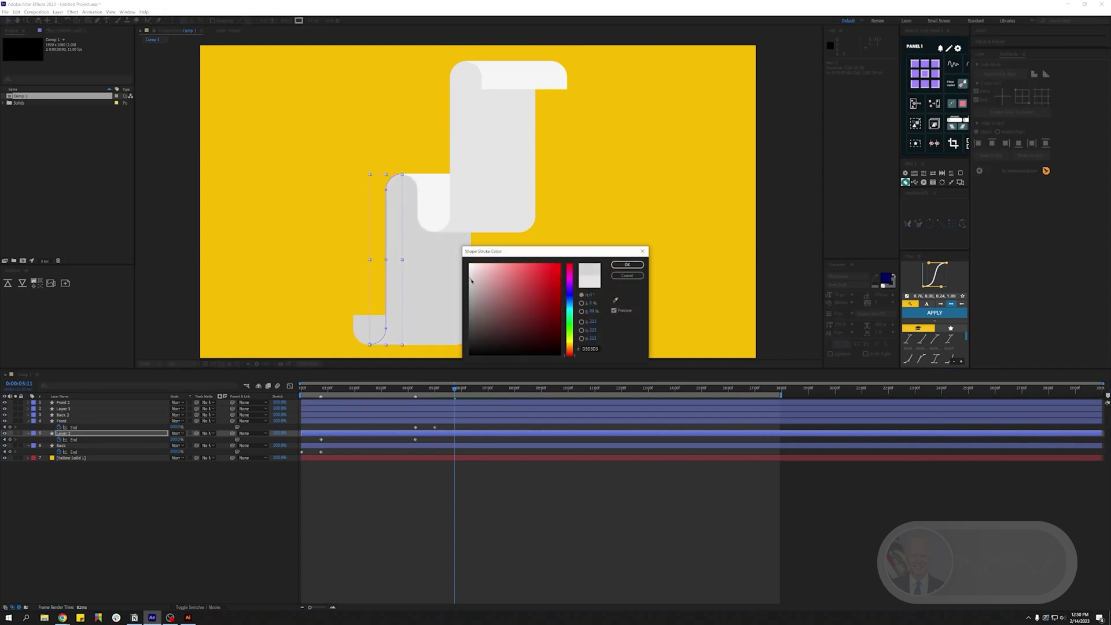
click(627, 264)
click(361, 329)
click(299, 20)
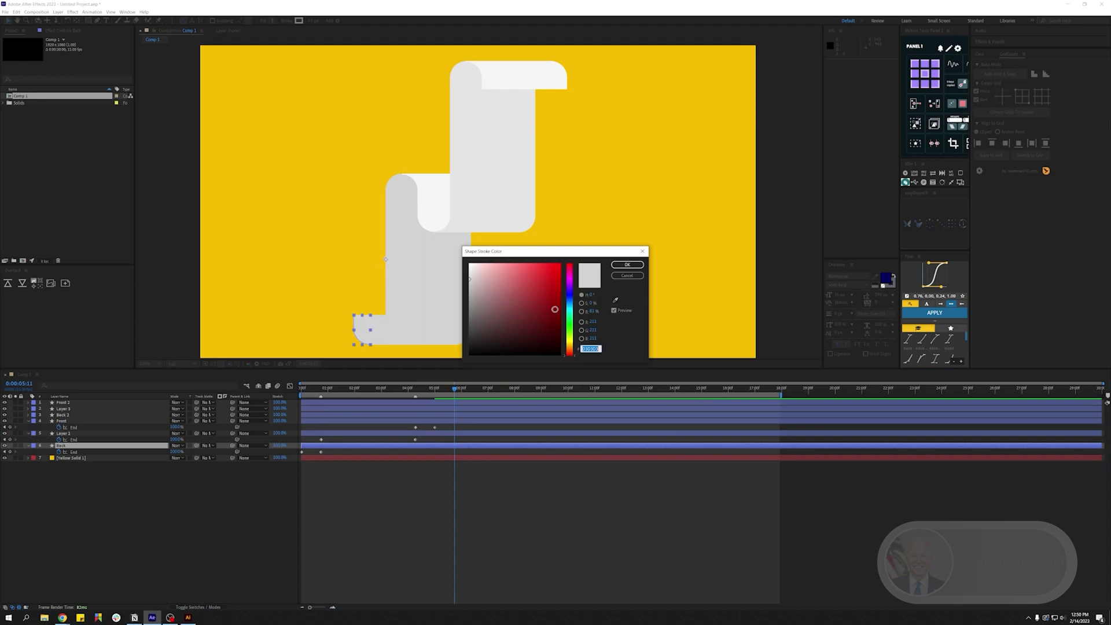
click(469, 284)
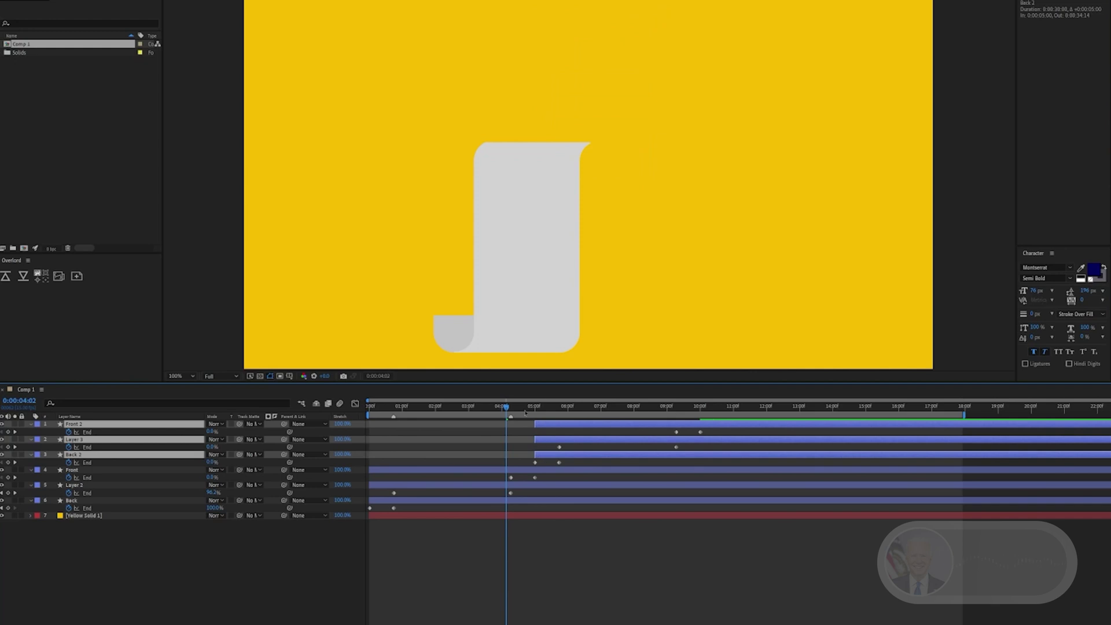
- Preview the lower and upper ribbon sections unrolling in sequence
key(space)
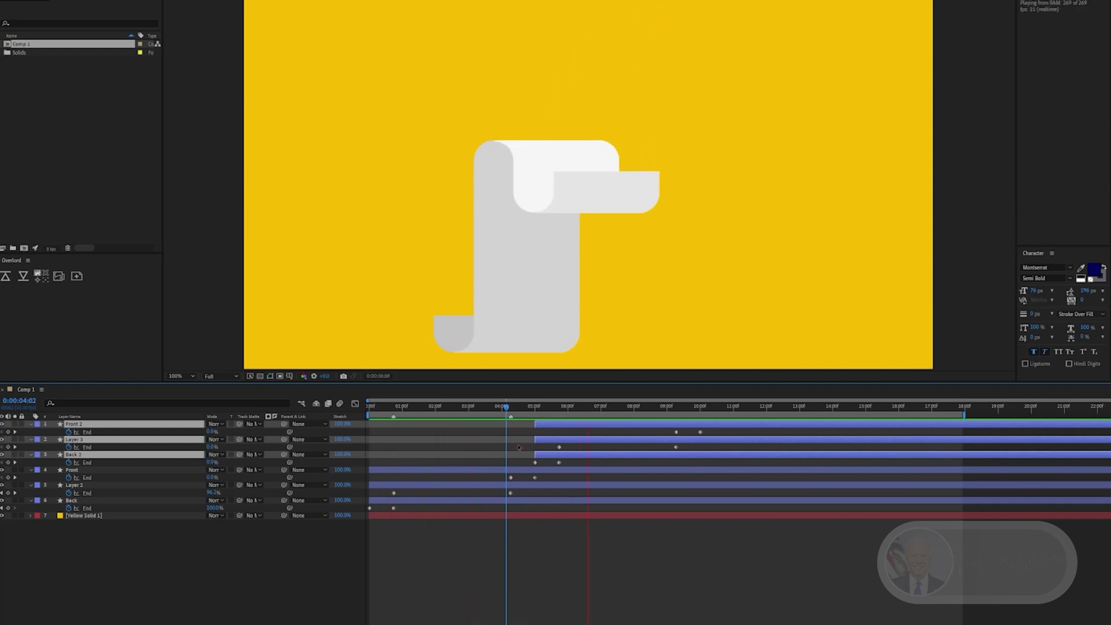
key(space)
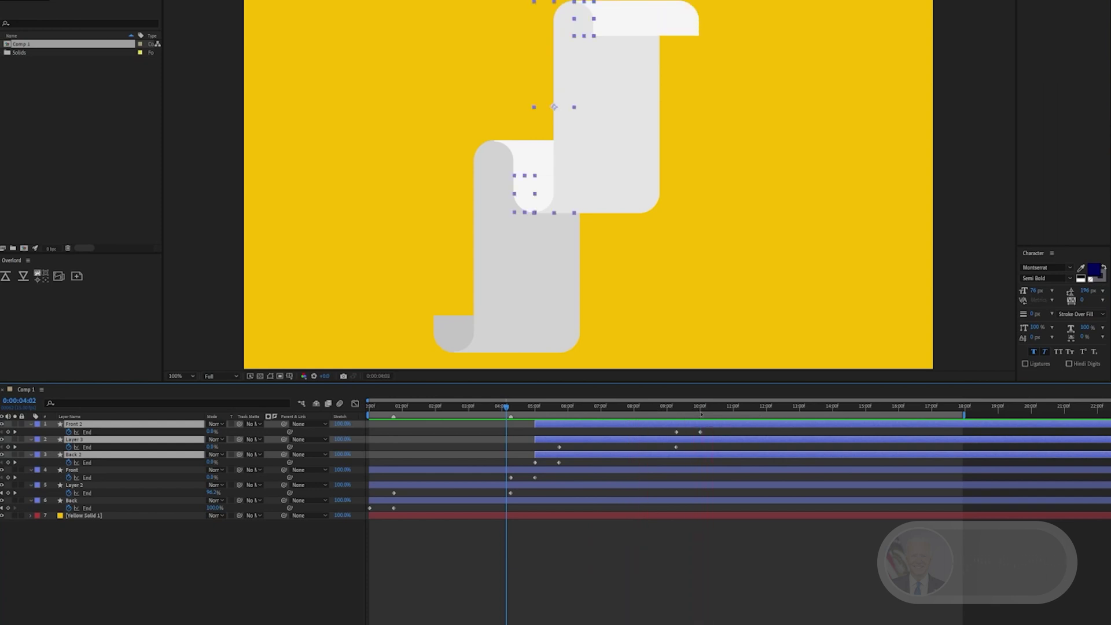
key(space)
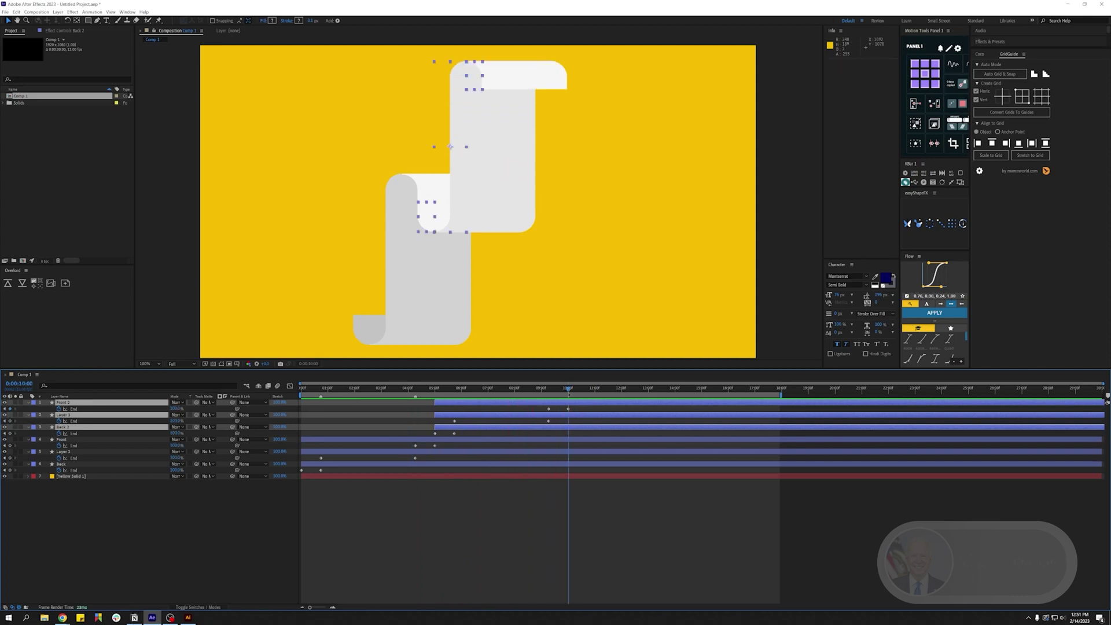
- Pre-compose all six ribbon layers into a composition named Paper, moving all attributes
click(505, 524)
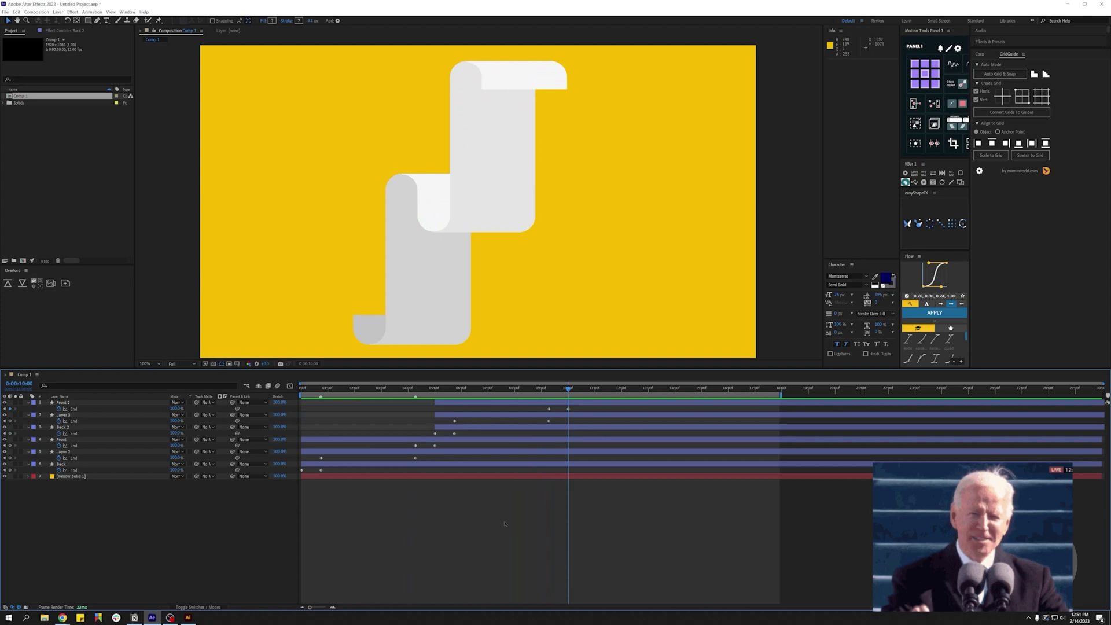
click(511, 463)
shift+click(528, 403)
key(ctrl+shift+c)
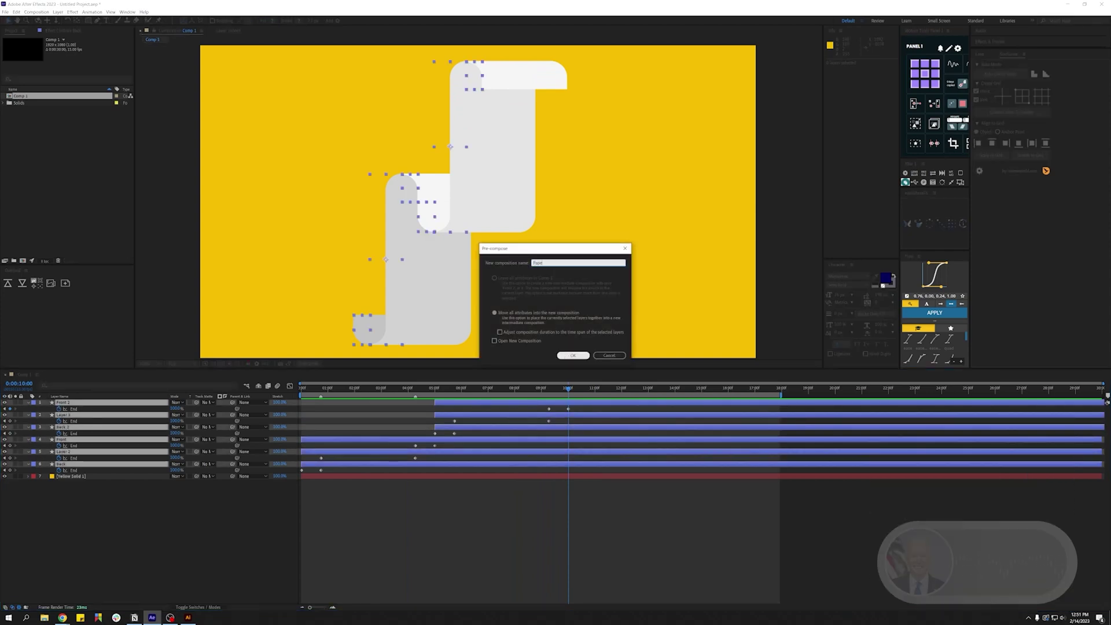
key(Return)
- Enable time remapping on the Paper layer, add a keyframe at 0:00:04:13 and ease the first three keyframes
right_click(562, 405)
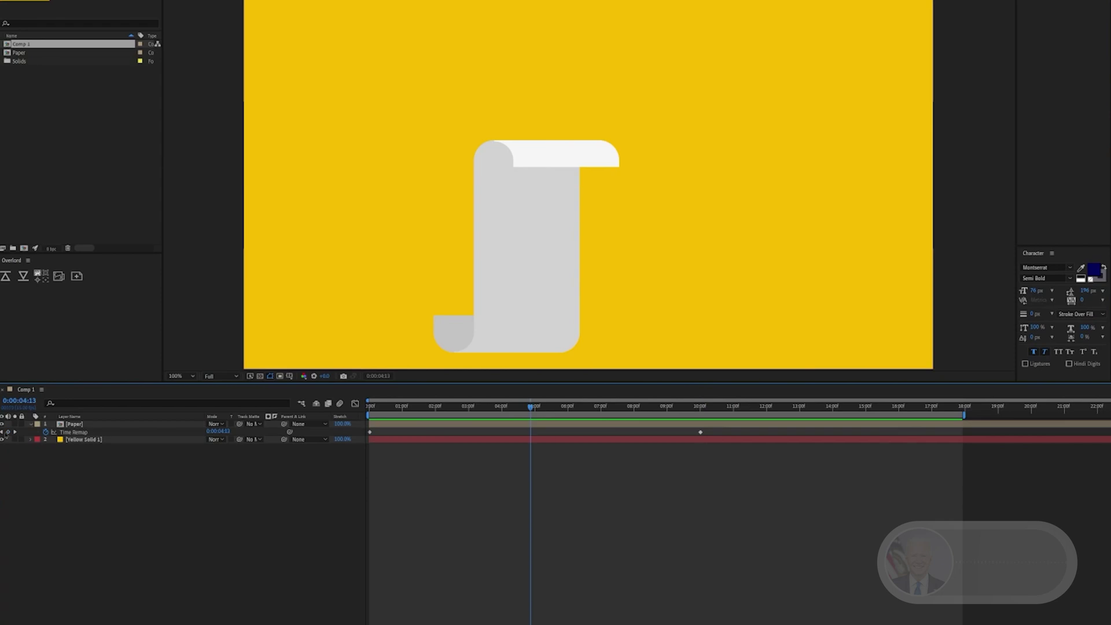
click(8, 432)
drag(733, 430, 311, 451)
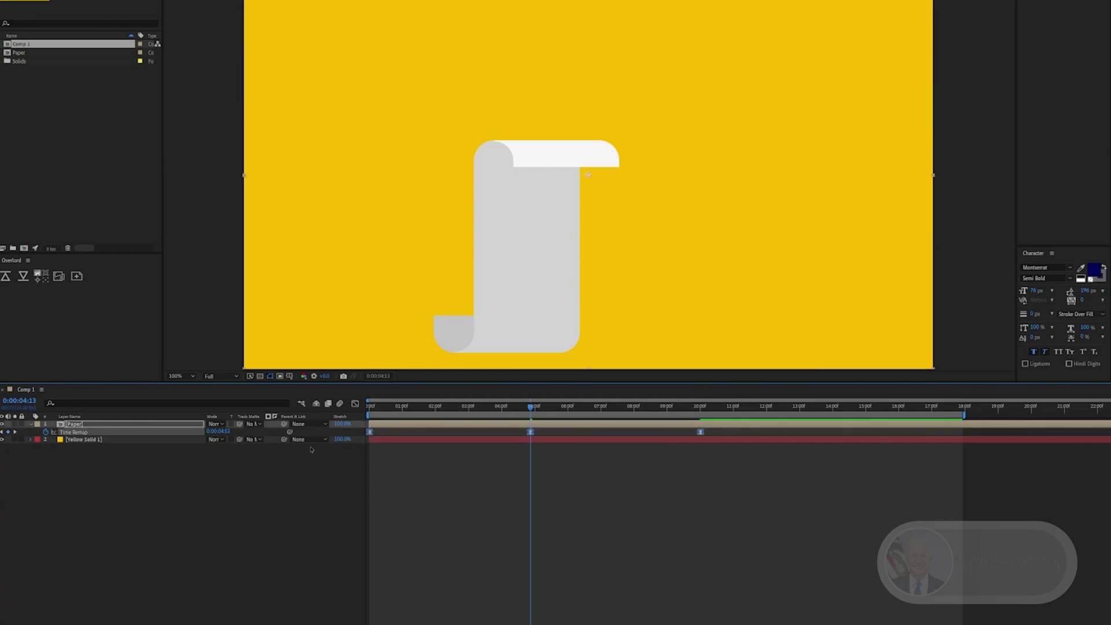
- Compress the Paper layer's first three Time Remap keyframes in the Graph Editor so the unrolling finishes within about 2 seconds
click(355, 403)
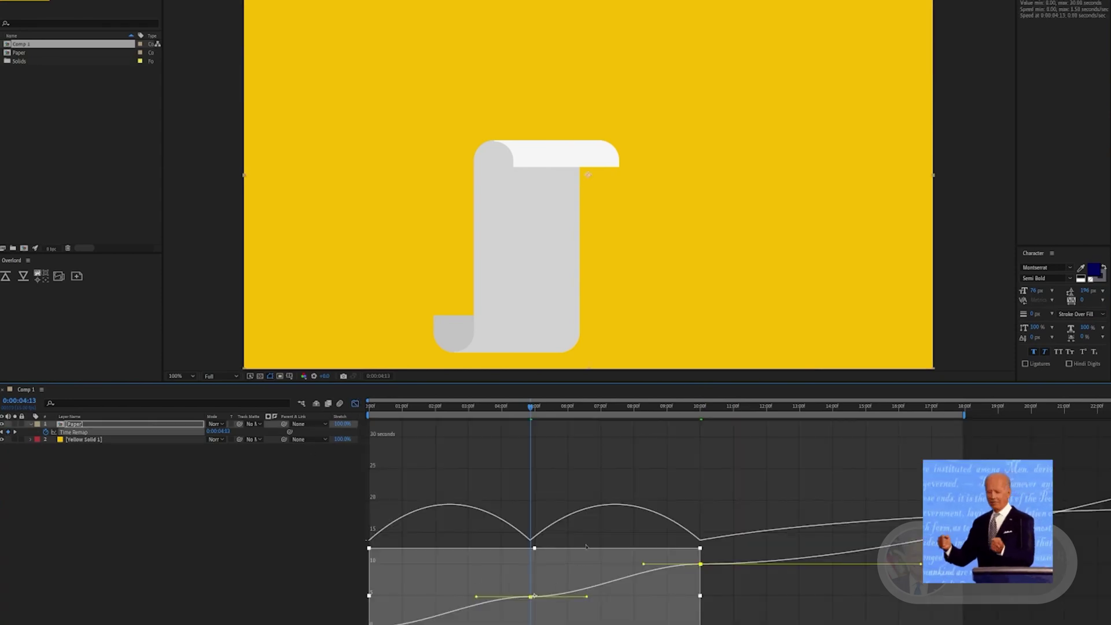
drag(700, 596, 550, 602)
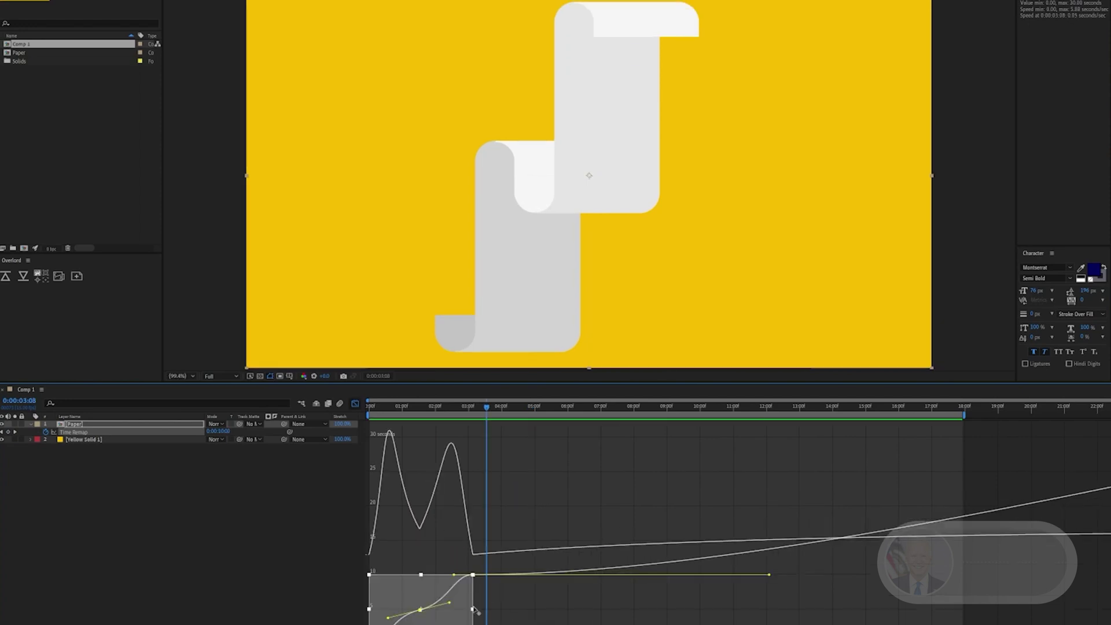
drag(471, 609, 429, 611)
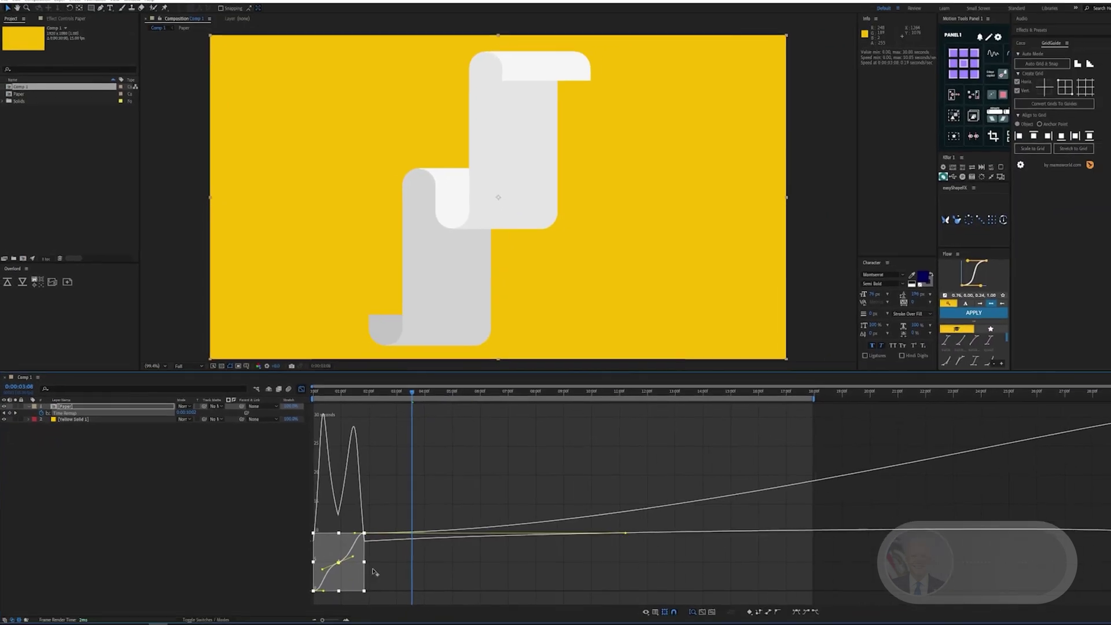
- Adjust the Time Remap curve handles to give each unroll a sharper speed peak, and preview the timing
drag(372, 569, 302, 561)
drag(342, 524, 335, 525)
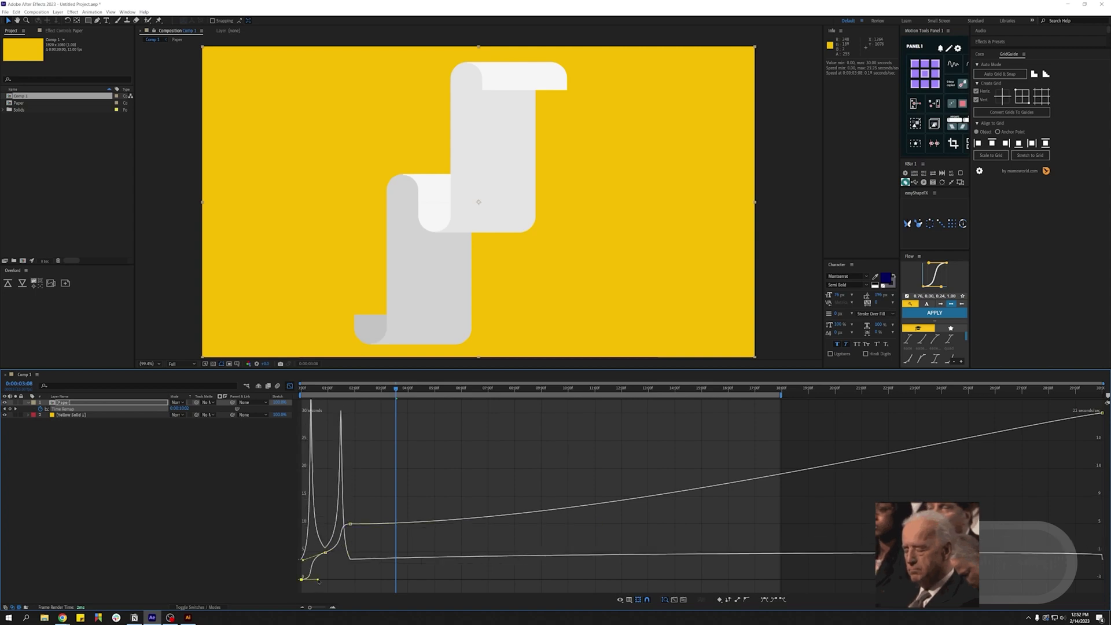
drag(318, 581, 317, 579)
key(space)
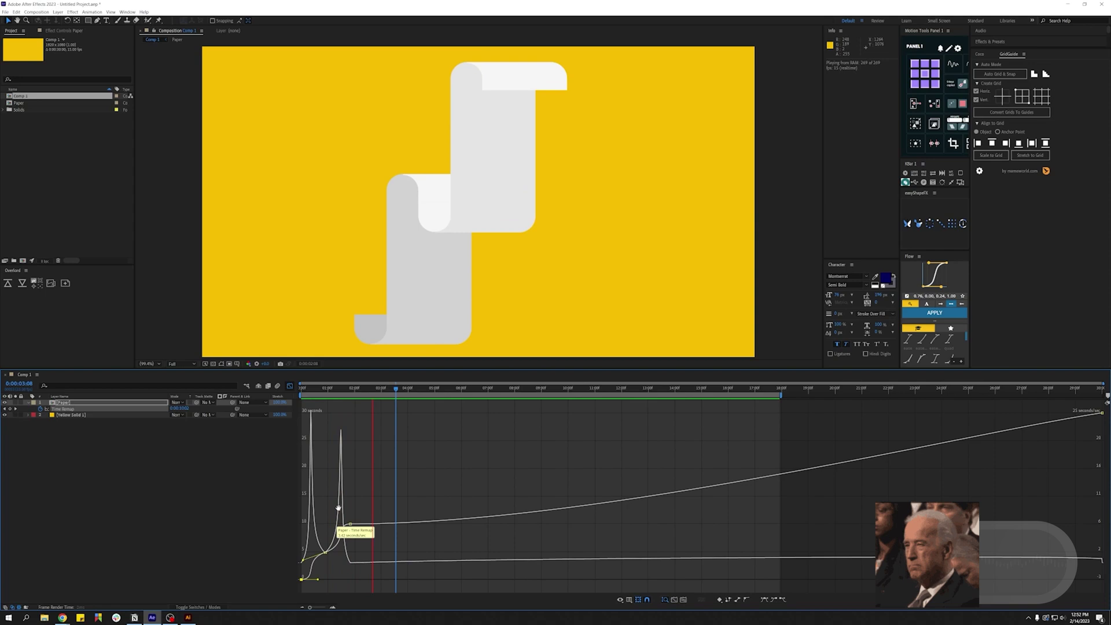
key(shift+F3)
key(space)
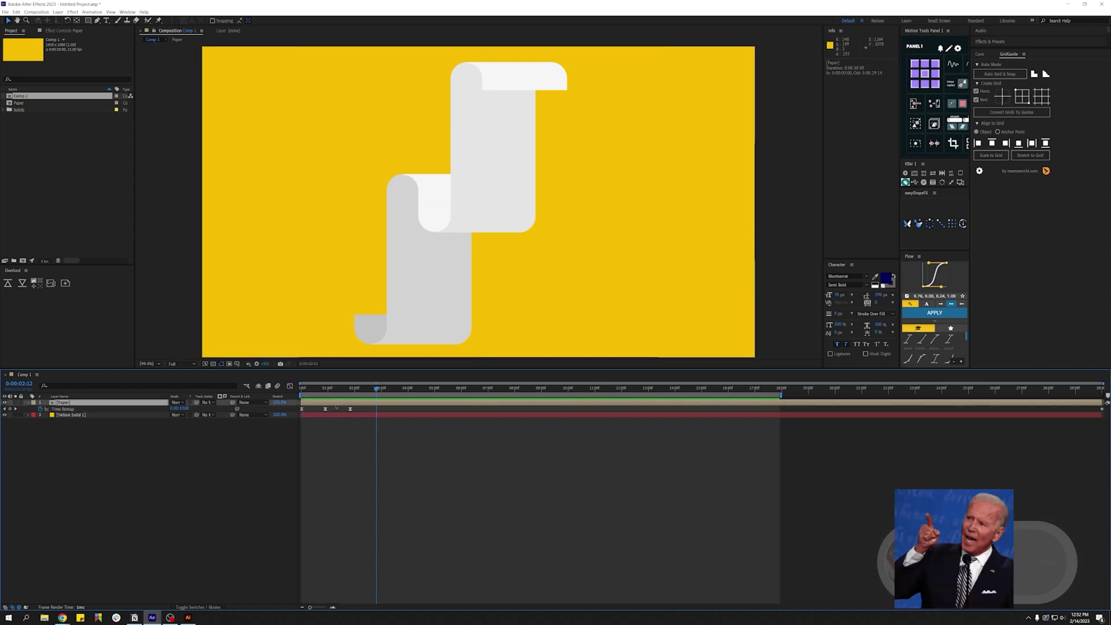
- Scale the Paper layer down to 88% and flip it vertically so the ribbon unrolls from top to bottom
key(s)
key(space)
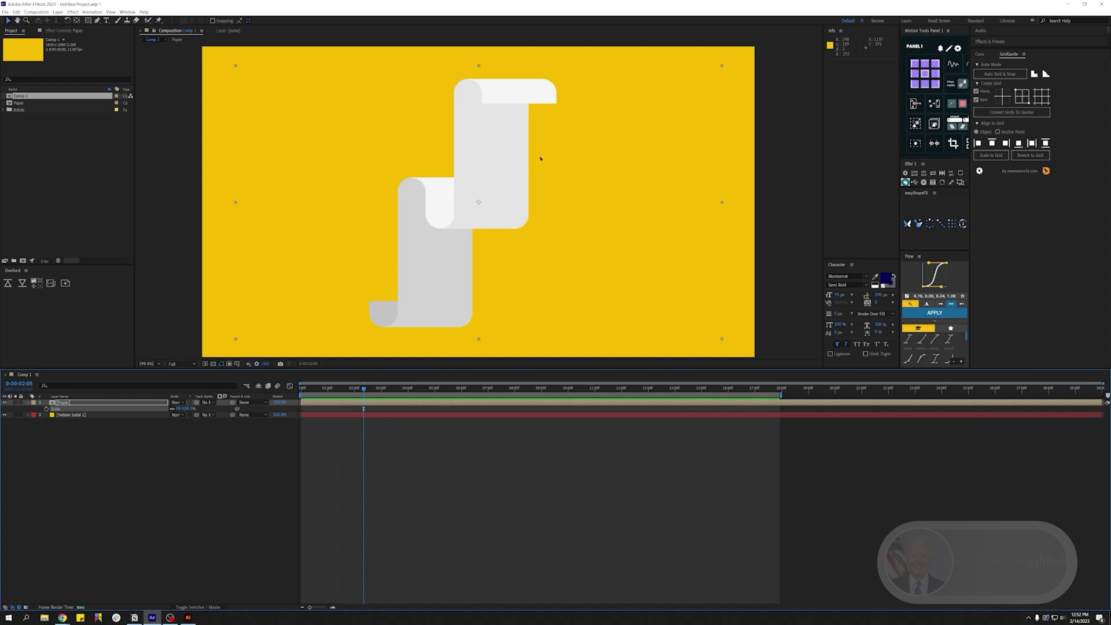
key(space)
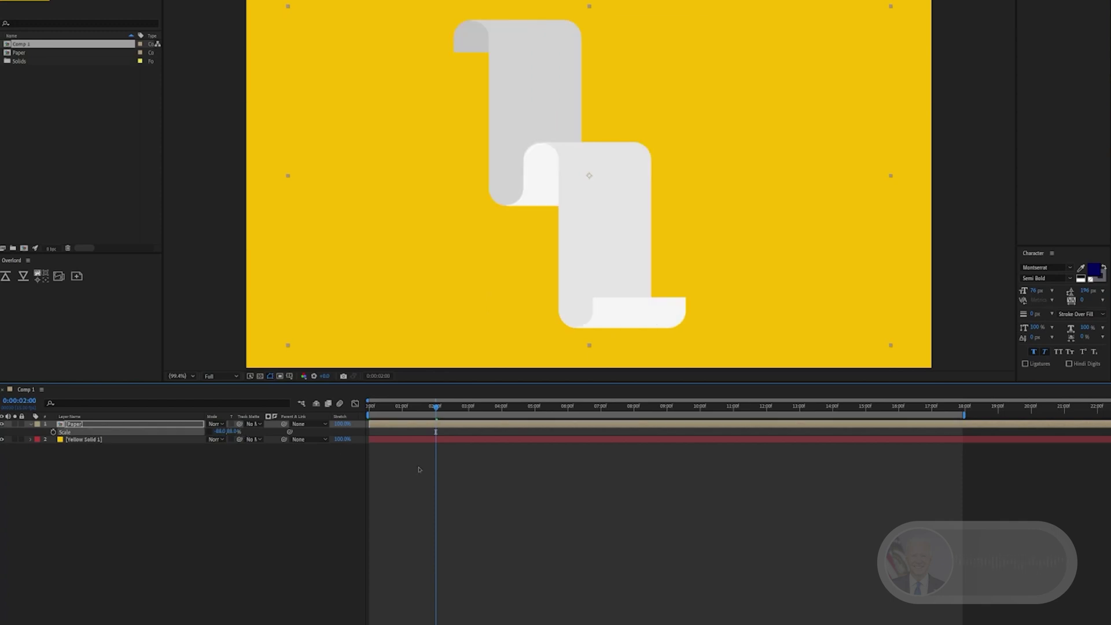
key(space)
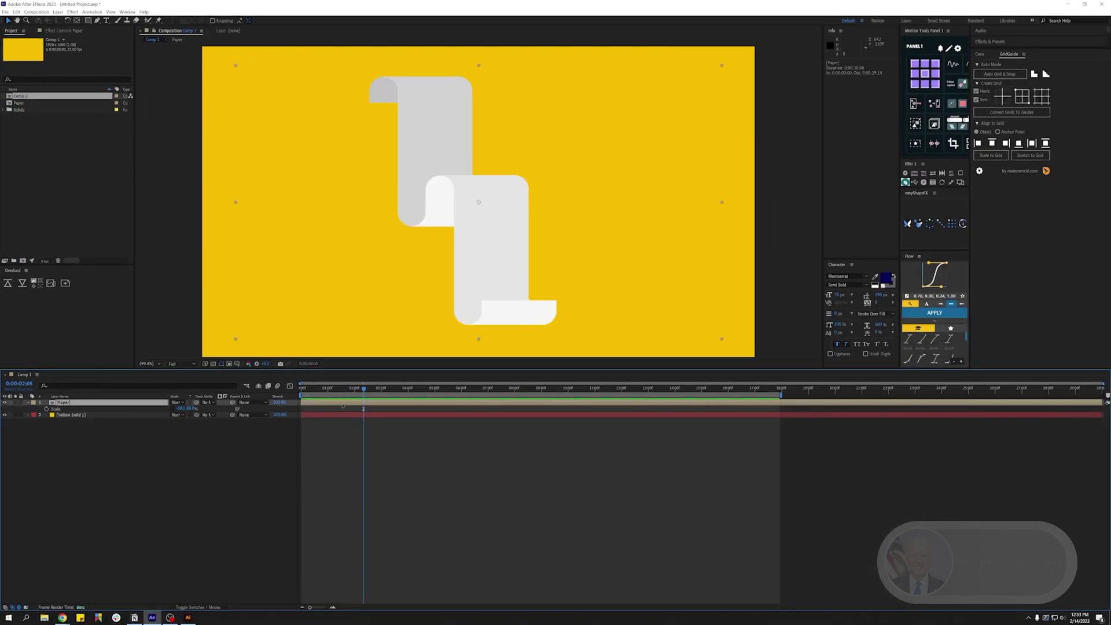
- Apply CC Bend It to the Paper layer and place its start and end points outside the frame so the whole ribbon shows
key(ctrl+space)
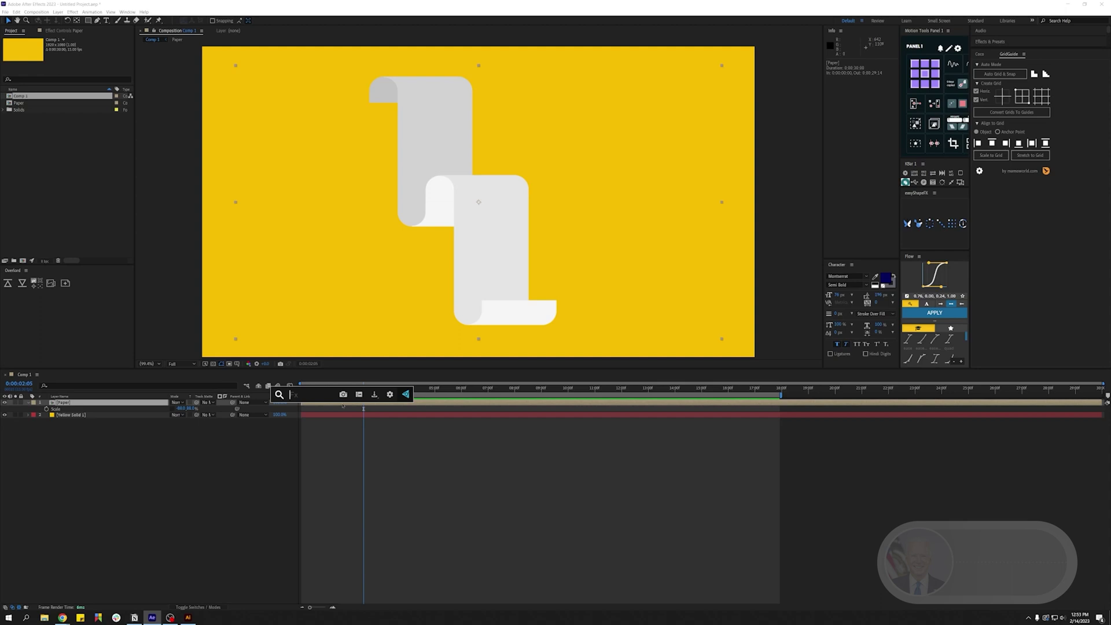
text(bend)
key(Return)
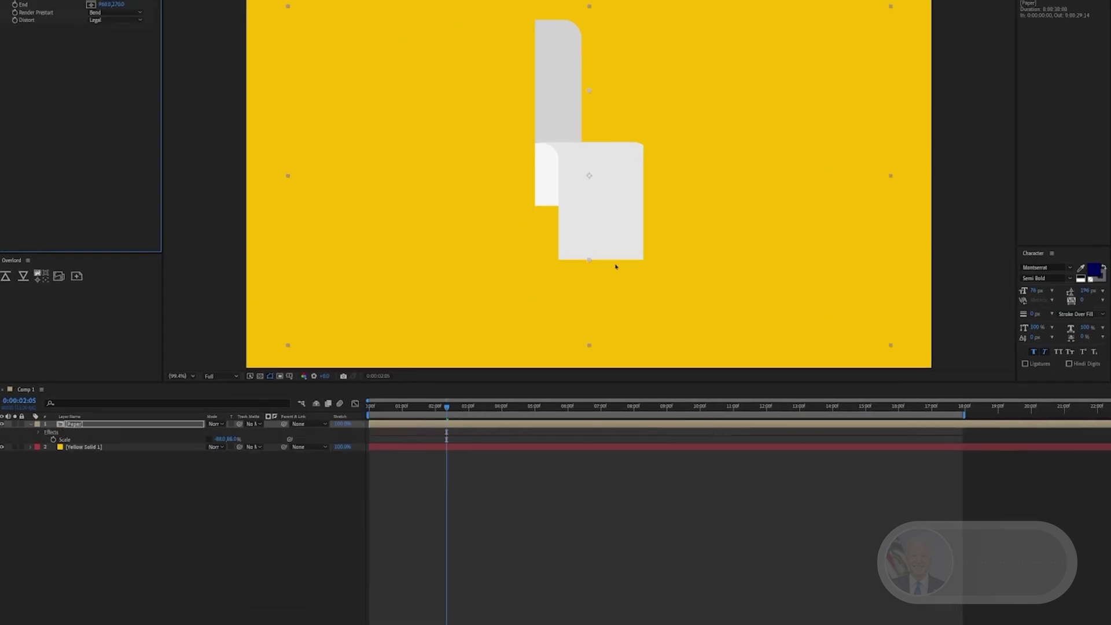
drag(590, 259, 509, 0)
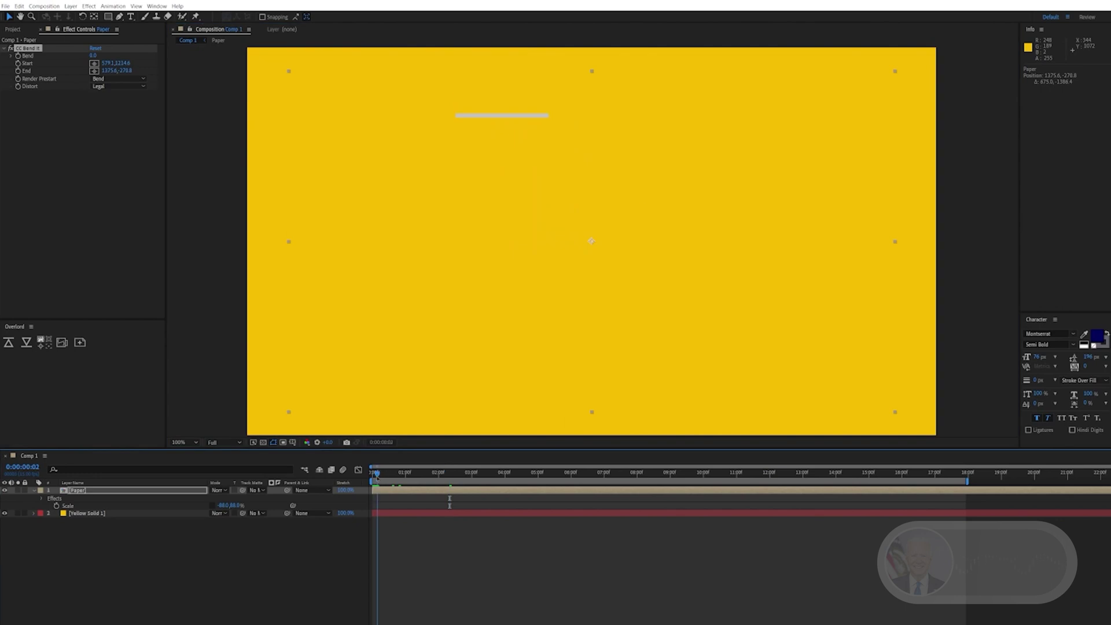
- Keyframe CC Bend It's Bend on the Paper layer to bend the ribbon during both unrolls, ending at 0 at 0:00:01:12
click(18, 56)
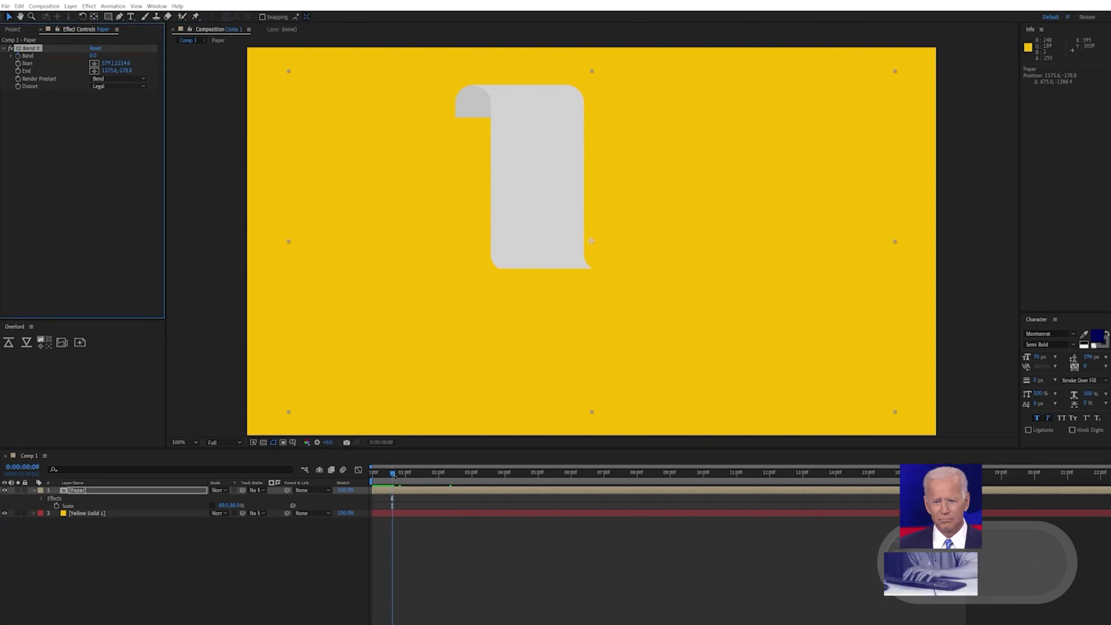
key(u)
mouse_move(393, 475)
mouse_down()
mouse_move(382, 478)
mouse_move(405, 476)
mouse_up()
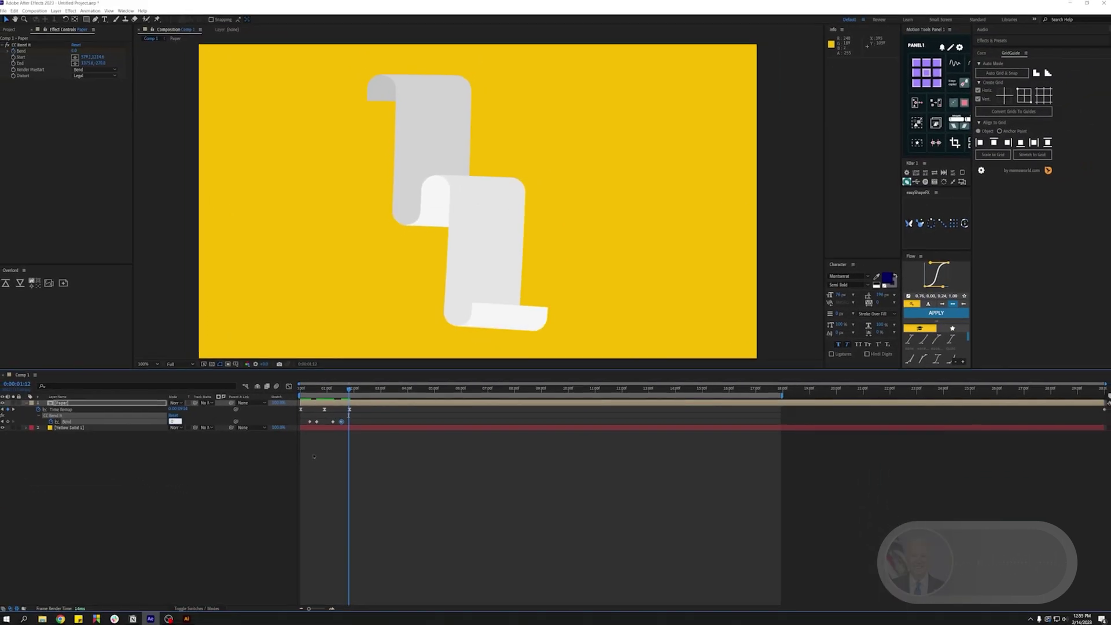
key(Return)
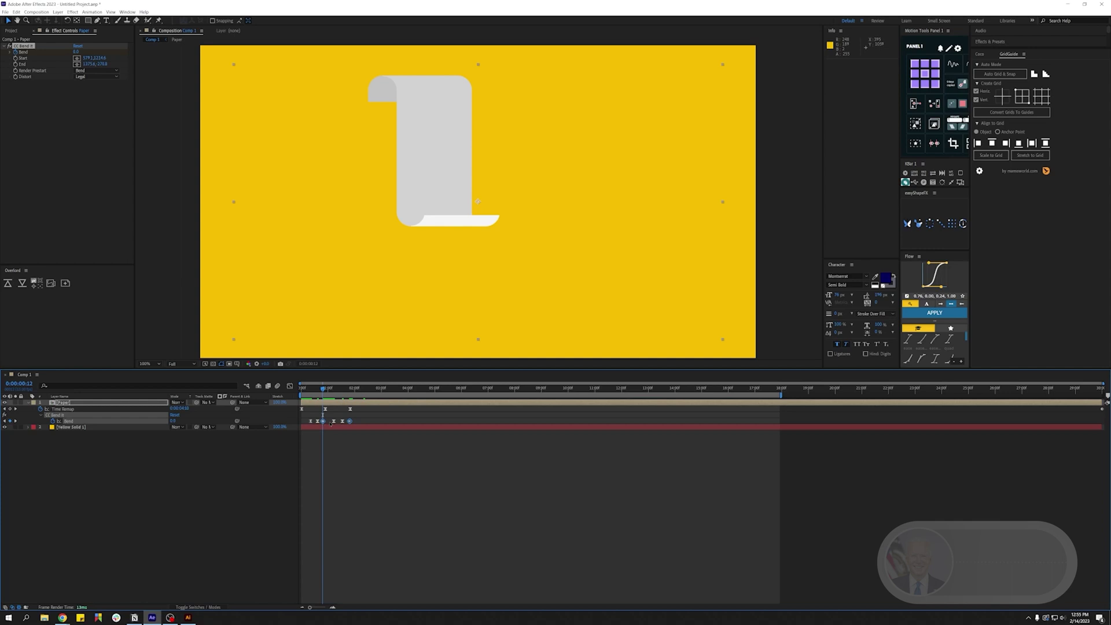
- Apply the Motion Tools elastic expression to the Bend keyframes and preview the ribbon's springy motion
click(952, 65)
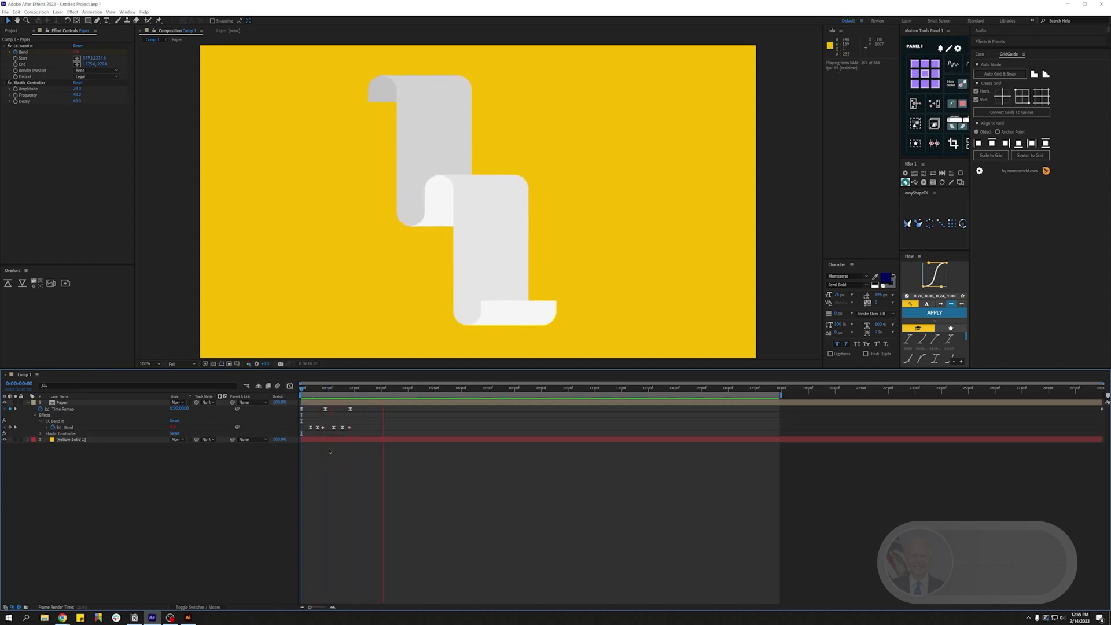
key(space)
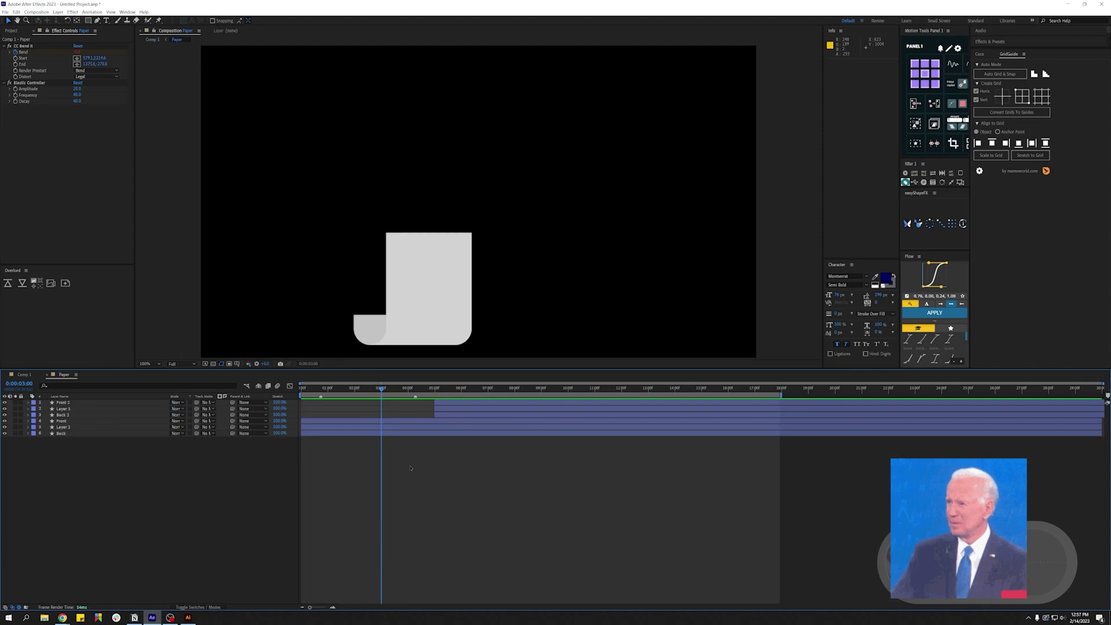
- Draw a straight horizontal line across the lower paper section in the Paper comp and set its stroke colour to #292929
key(space)
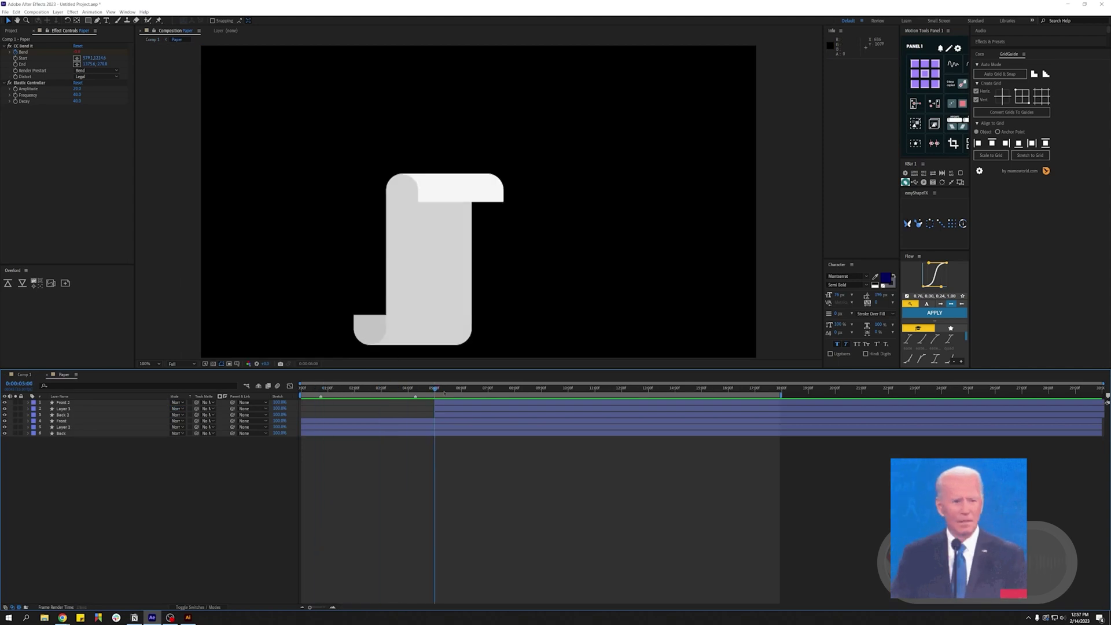
drag(553, 396, 593, 396)
key(g)
click(394, 220)
shift+click(463, 220)
click(243, 21)
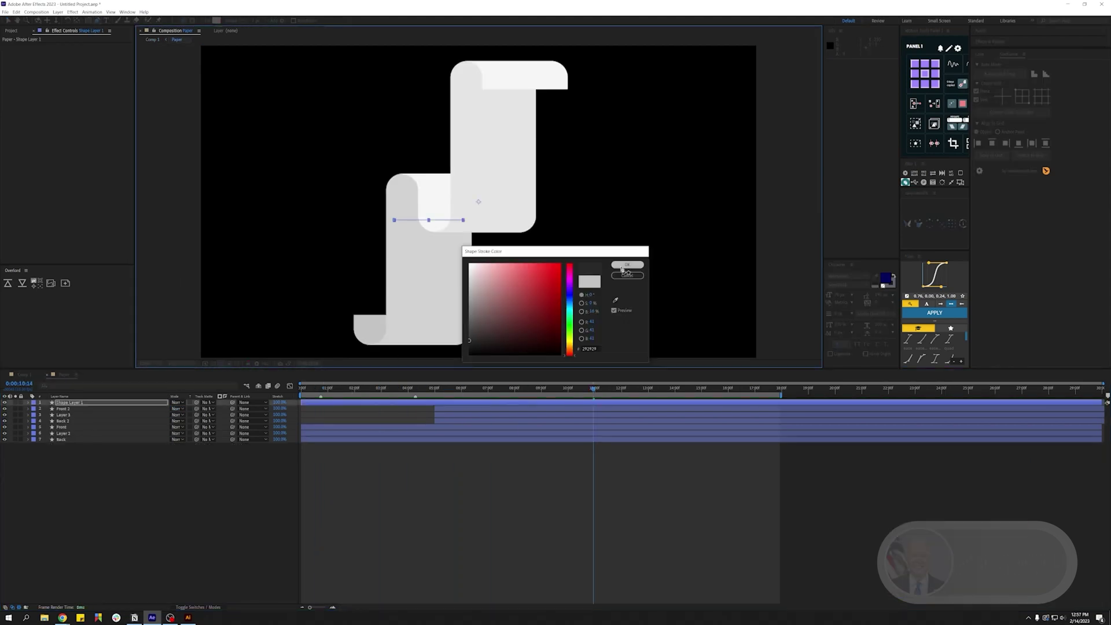
click(477, 338)
click(627, 265)
- Add a Repeater to the line's shape layer with 9 copies stacked vertically as evenly spaced text lines
click(28, 402)
click(224, 409)
click(246, 324)
click(53, 464)
drag(173, 446, 177, 446)
- Duplicate the text-lines layer and move one set of lines onto the upper paper section
key(ctrl+d)
key(v)
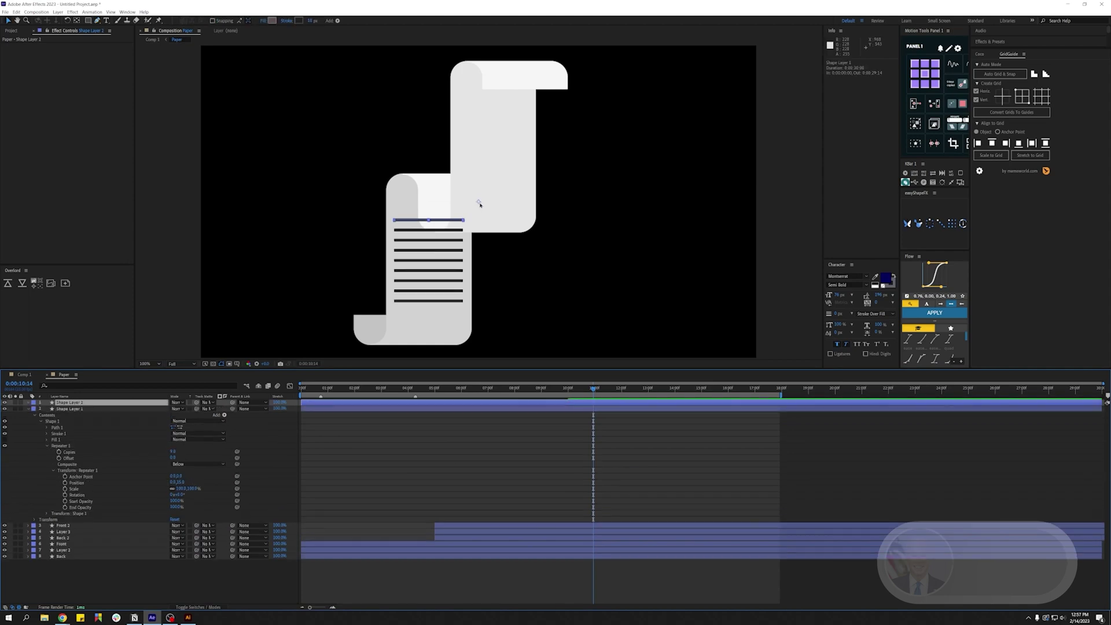
drag(429, 261, 494, 151)
- Give Layer 2 and Layer 3 orange labels and move the lower text-lines layer down the stack to just above Back
click(63, 550)
ctrl+click(63, 532)
click(33, 531)
click(59, 493)
drag(75, 408, 75, 552)
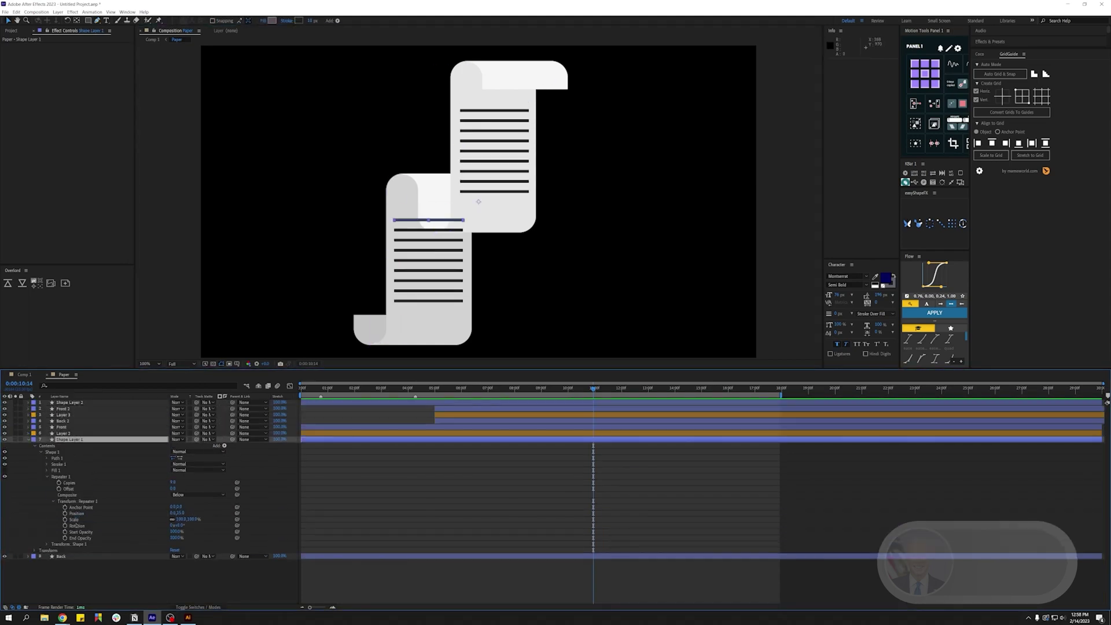
- Place the lower text lines above Layer 2, matte them with it, and duplicate Layer 2 as a visible paper layer
click(72, 433)
drag(75, 439, 75, 430)
drag(196, 433, 72, 550)
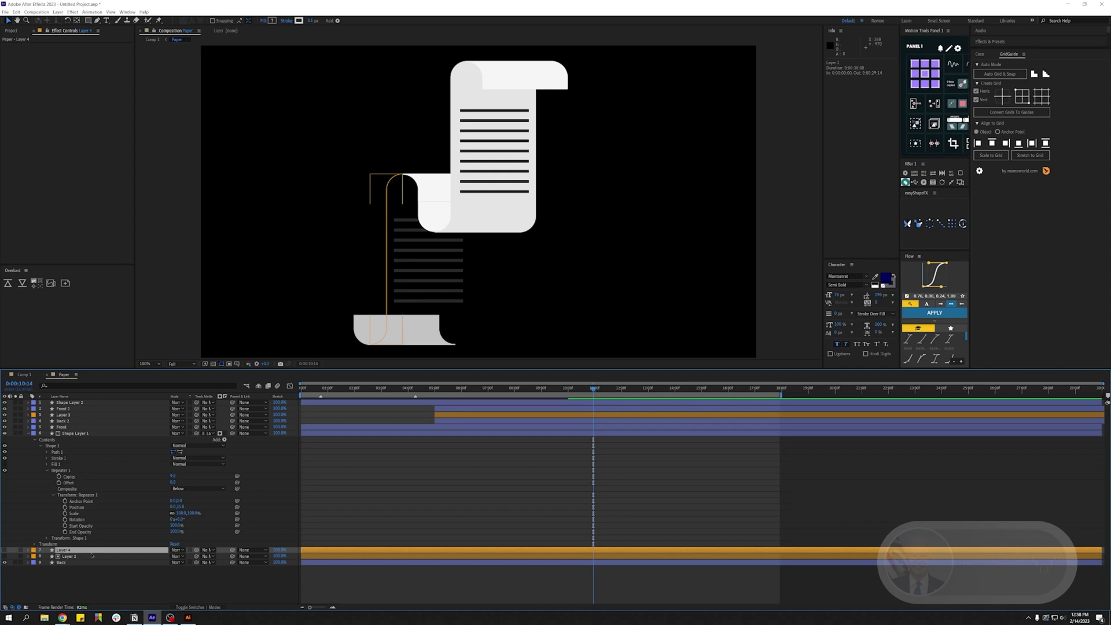
click(4, 550)
drag(593, 389, 428, 391)
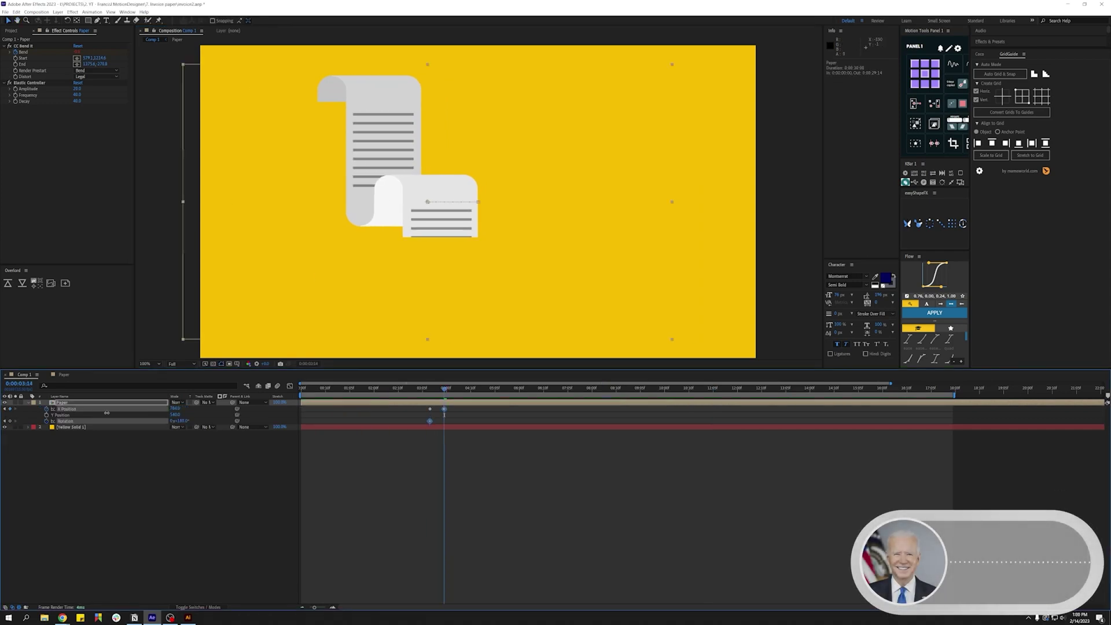
- Keyframe the Paper layer at 0:00:03:14 in Comp 1 to shift left and tilt counterclockwise, and Easy Ease the X Position and Rotation keyframes
drag(107, 413, 67, 413)
drag(184, 420, 174, 421)
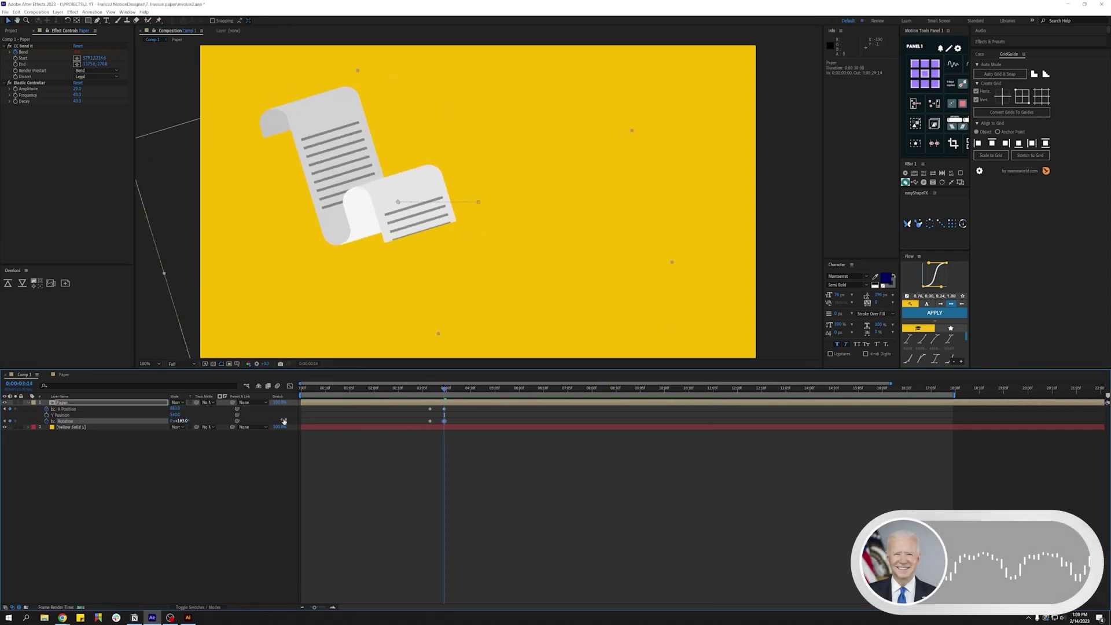
drag(460, 422, 426, 406)
key(F9)
click(332, 461)
drag(175, 408, 142, 409)
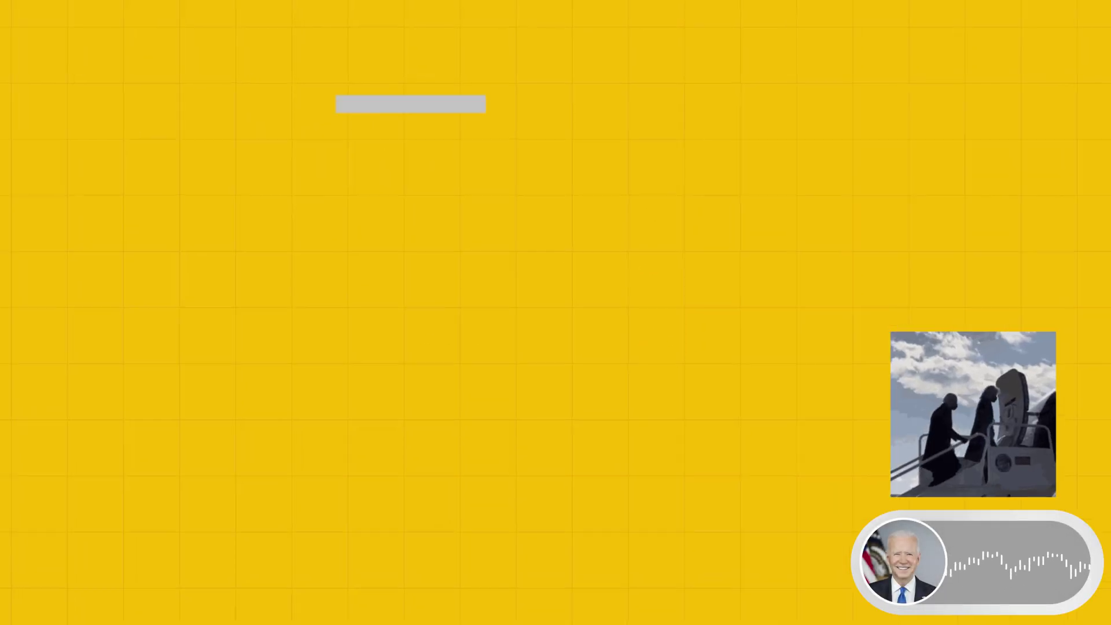